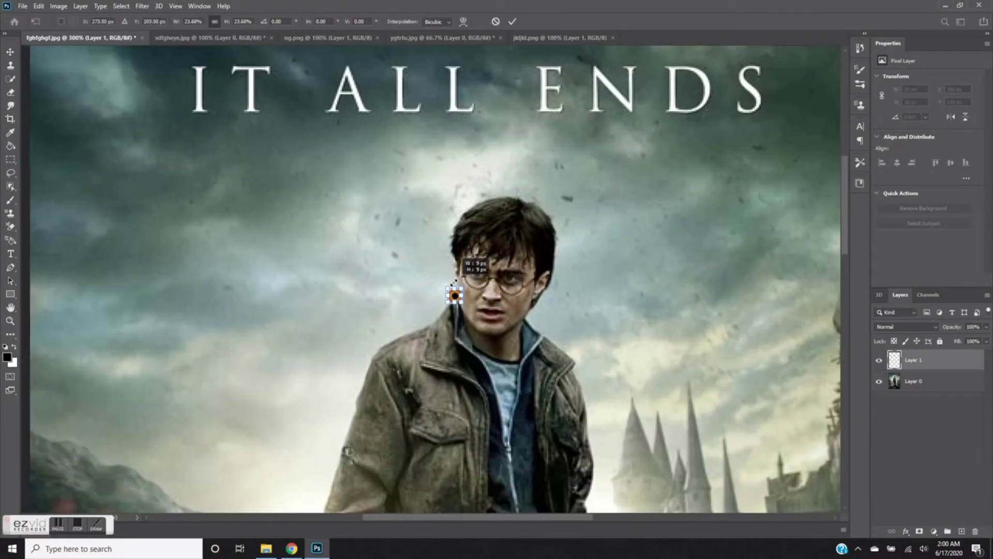
- Commit the orange eye patch over Harry's eye and zoom in close on both eyes
key("ctrl+plus")
key("Return")
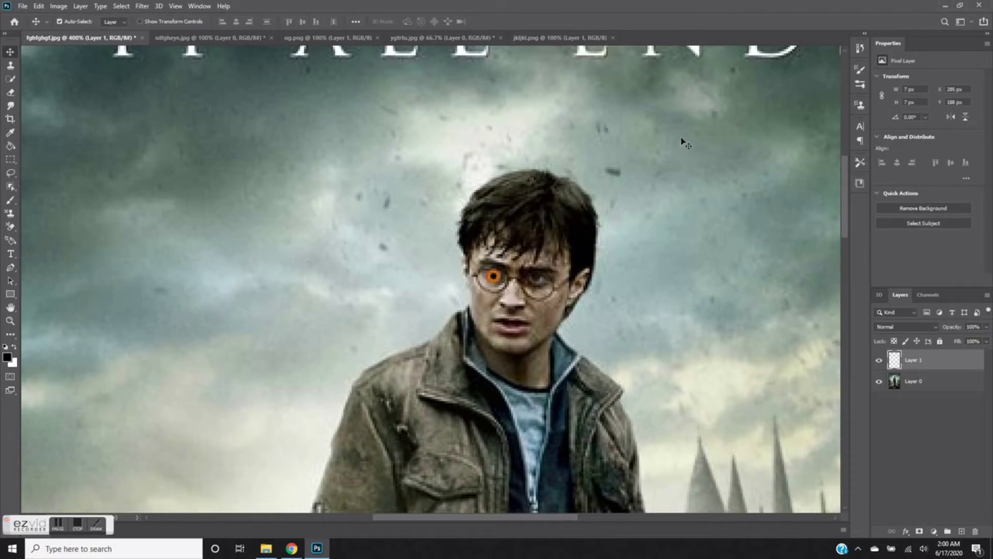
key("ctrl+plus")
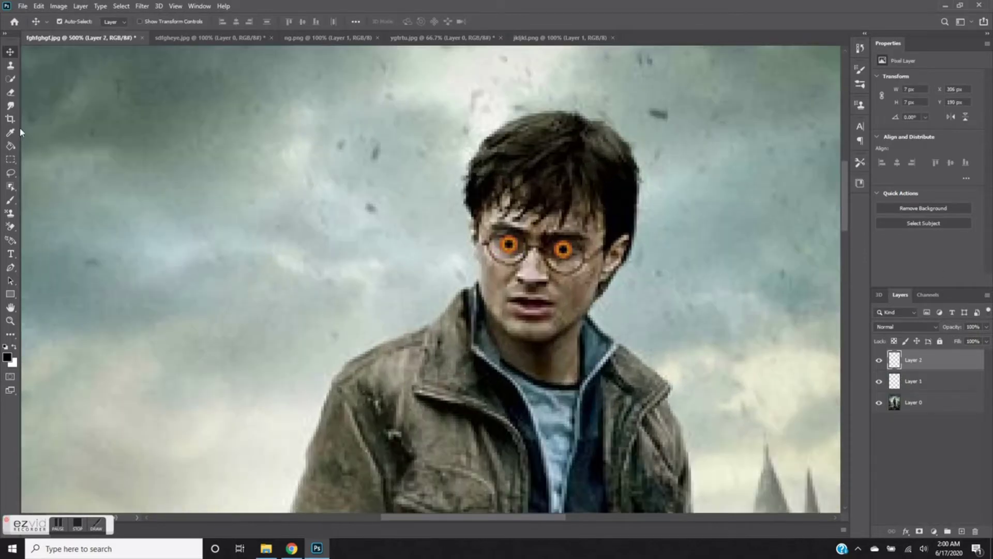
key("e")
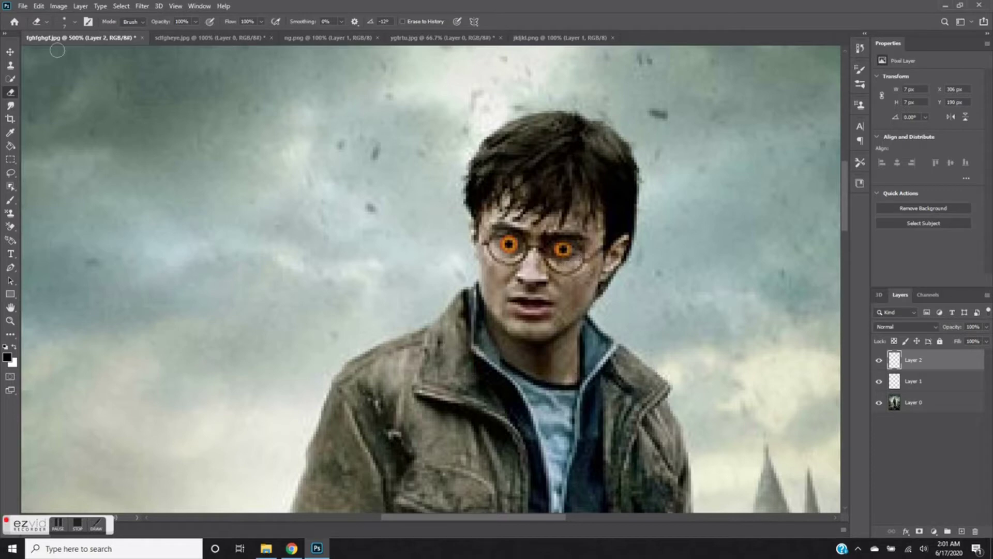
- Merge the orange eye-glow layers and duplicate the glow patch
key("ctrl+e")
key("ctrl+shift+alt+n")
scroll(512, 204, "down", 1)
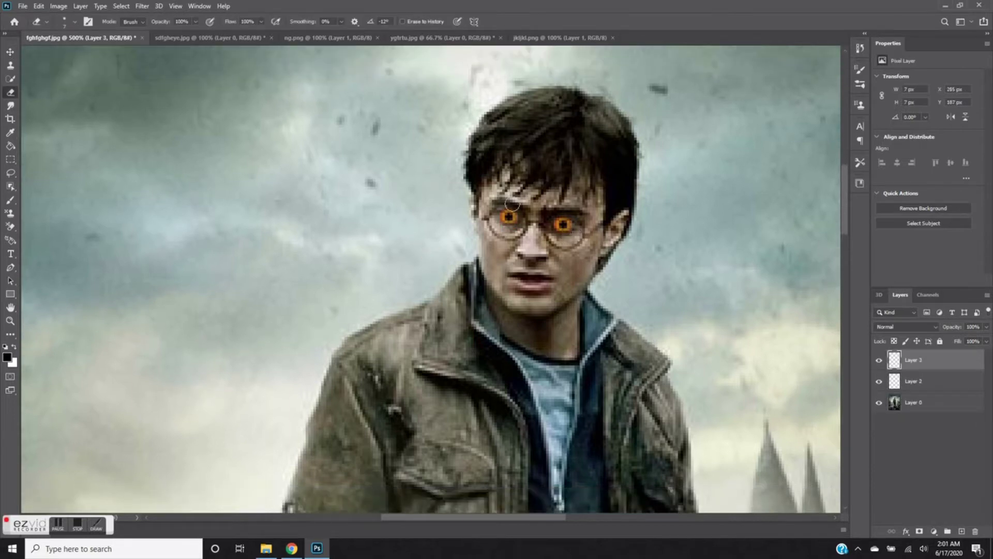
key("alt+bracketleft")
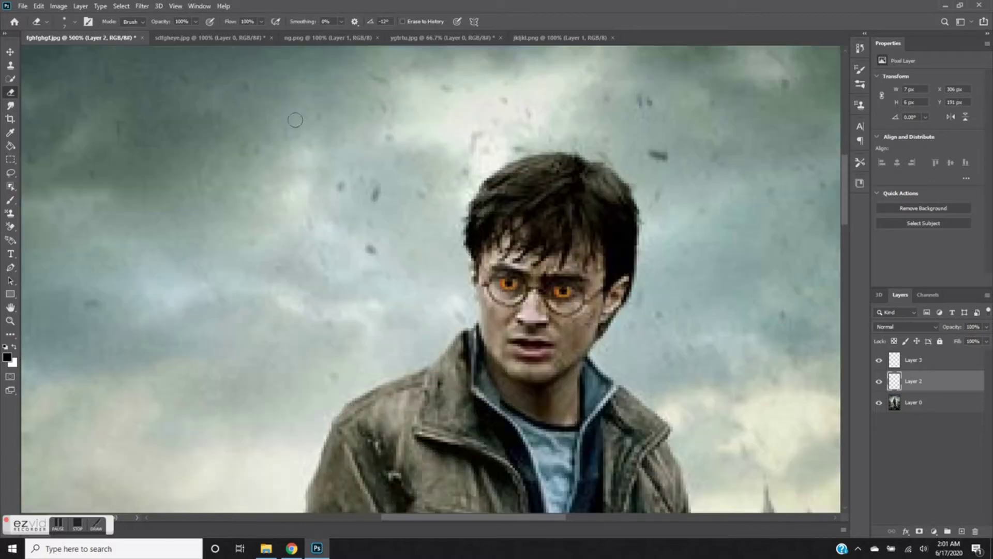
key("v")
key("ctrl+v")
- Place two orange glow patches near Harry's hairline and merge their layers
left_click_drag(555, 281, 642, 184)
key("ctrl+v")
left_click_drag(510, 202, 517, 170)
key("e")
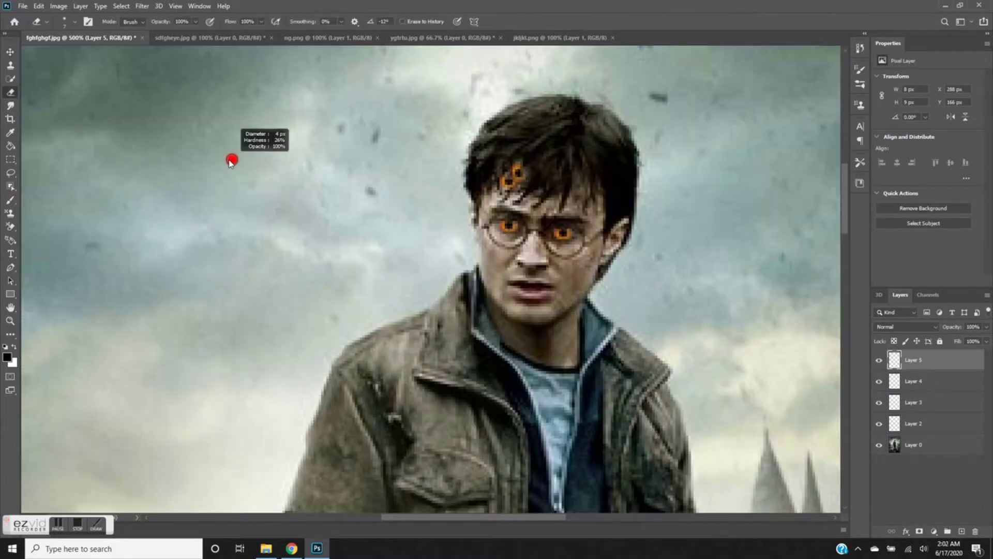
key("v")
left_click(515, 183)
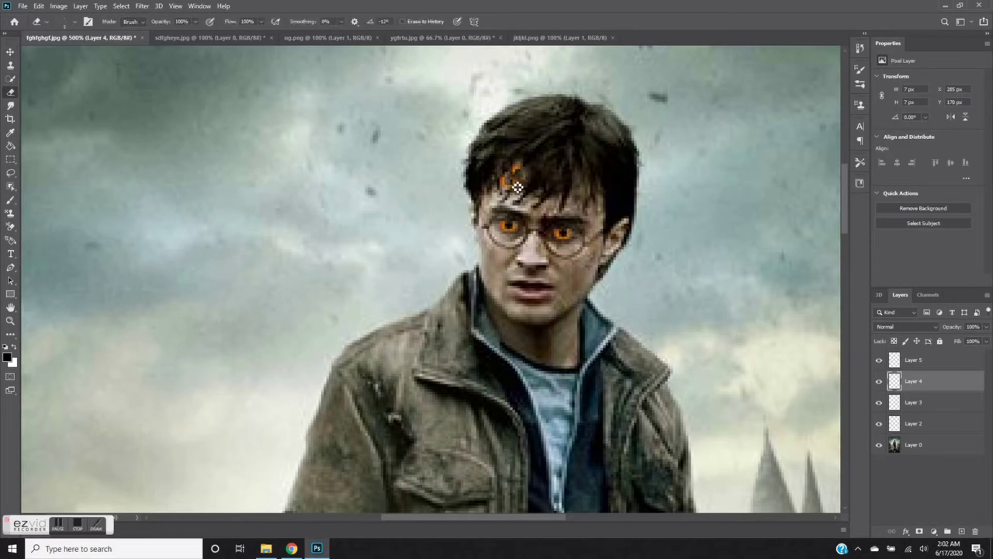
right_click(921, 360)
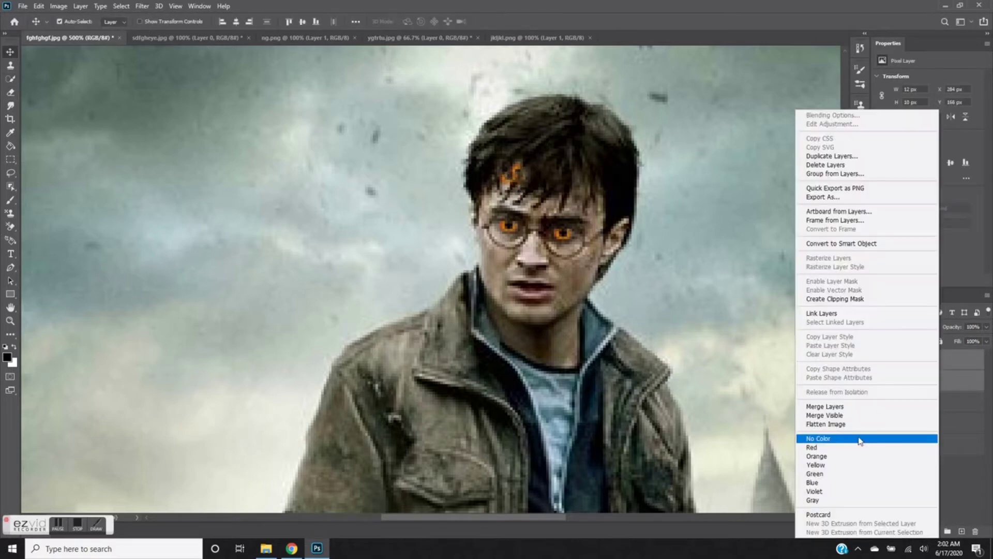
left_click(828, 410)
left_click(986, 341)
- Erase excess orange glow around the eyes with a small eraser on each glow layer
key("e")
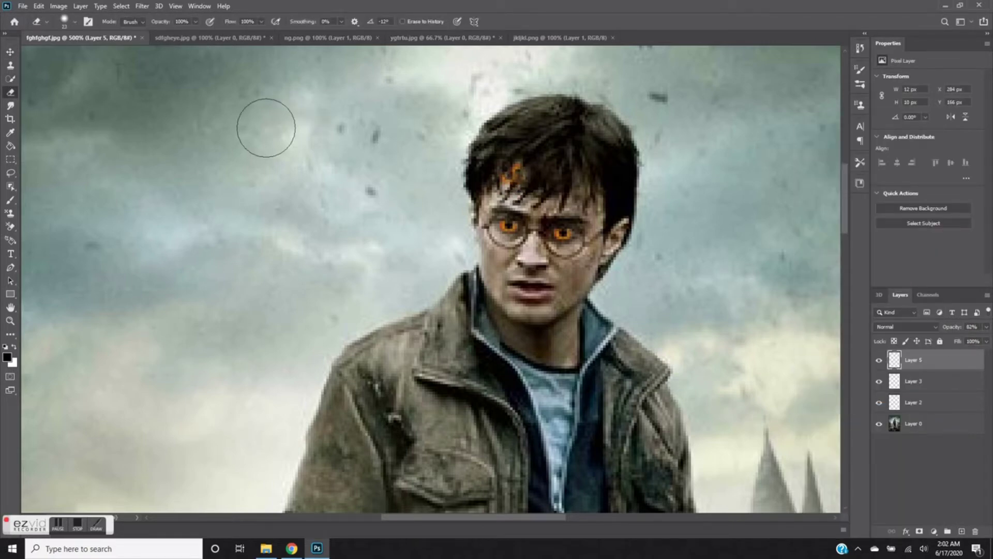
key("bracketleft")
key("bracketleft")
key("alt+bracketleft")
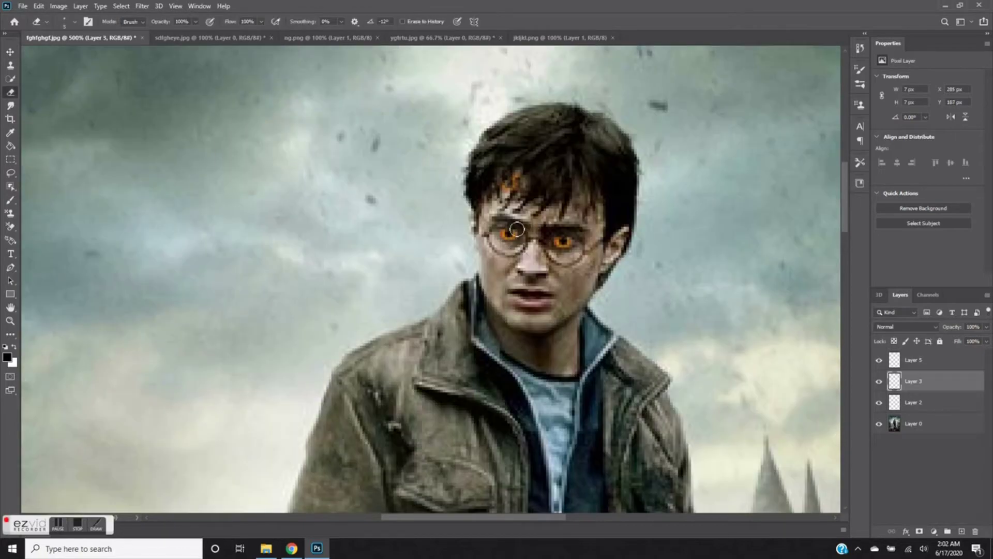
key("alt+bracketleft")
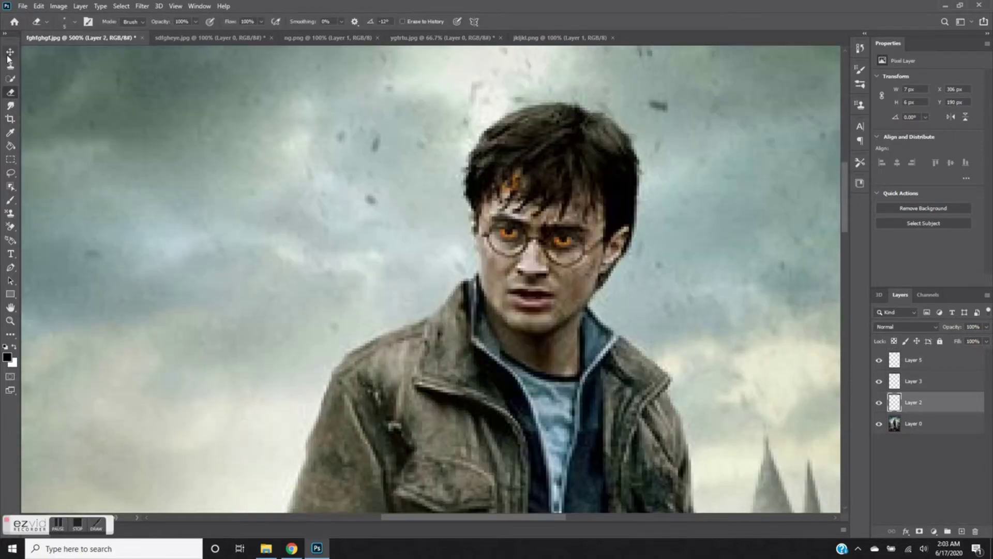
left_click(10, 51)
key("ctrl+minus")
left_click(328, 38)
- Bring the red lightsaber from ng.png into the poster, flipped horizontally and stretched diagonally
mouse_move(426, 194)
left_mouse_down()
mouse_move(303, 132)
mouse_move(595, 178)
left_mouse_up()
key("ctrl+t")
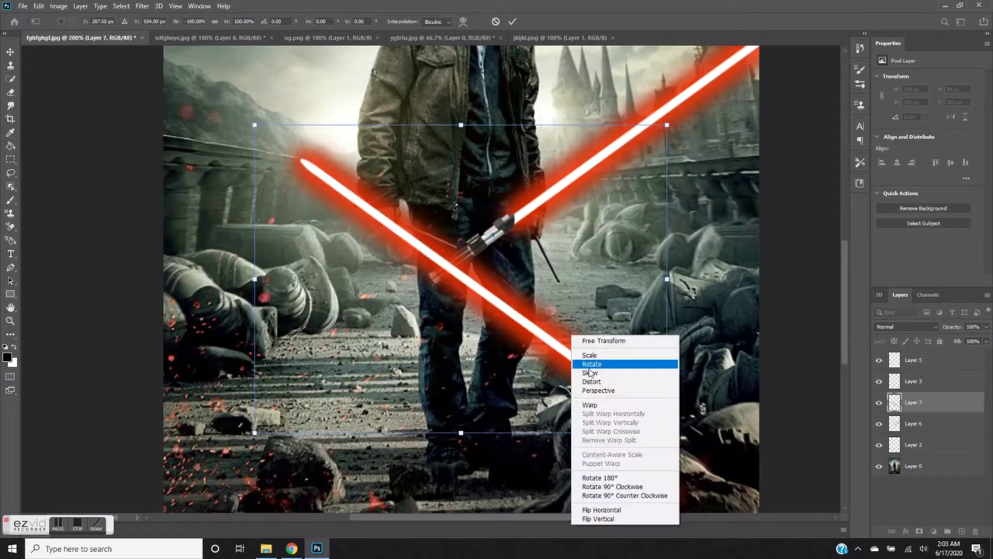
right_click(505, 219)
left_click(536, 393)
left_click_drag(444, 288, 468, 249)
key("Return")
- Merge the two saber layers and rotate the blade 90° to a shallower angle across Harry
key("alt+shift+bracketleft")
key("ctrl+e")
key("ctrl+minus")
key("ctrl+t")
right_click(587, 255)
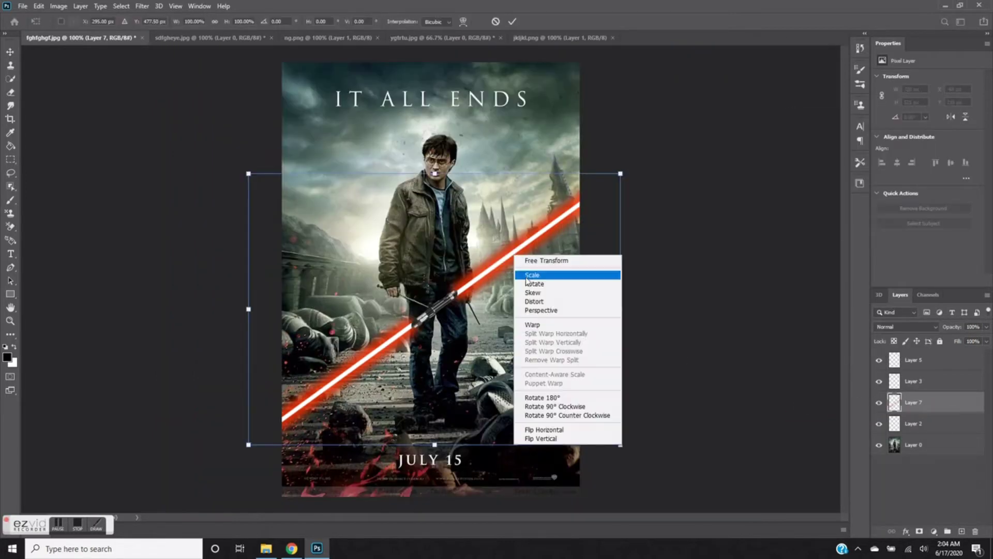
left_click(610, 409)
left_click_drag(588, 99, 482, 56)
left_click(512, 22)
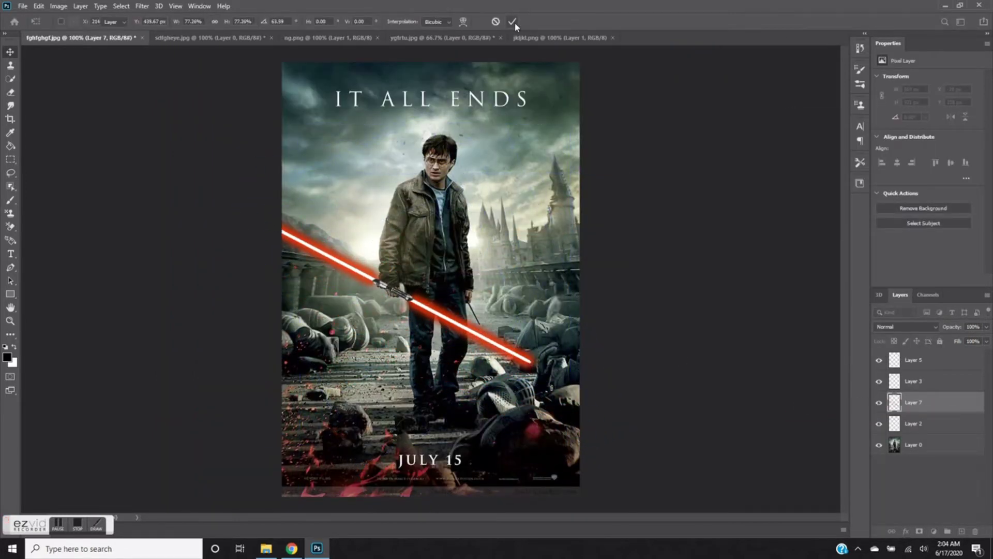
- Lengthen the lightsaber and nudge its hilt into Harry's hand
key("ctrl+t")
left_click_drag(240, 293, 239, 303)
key("Return")
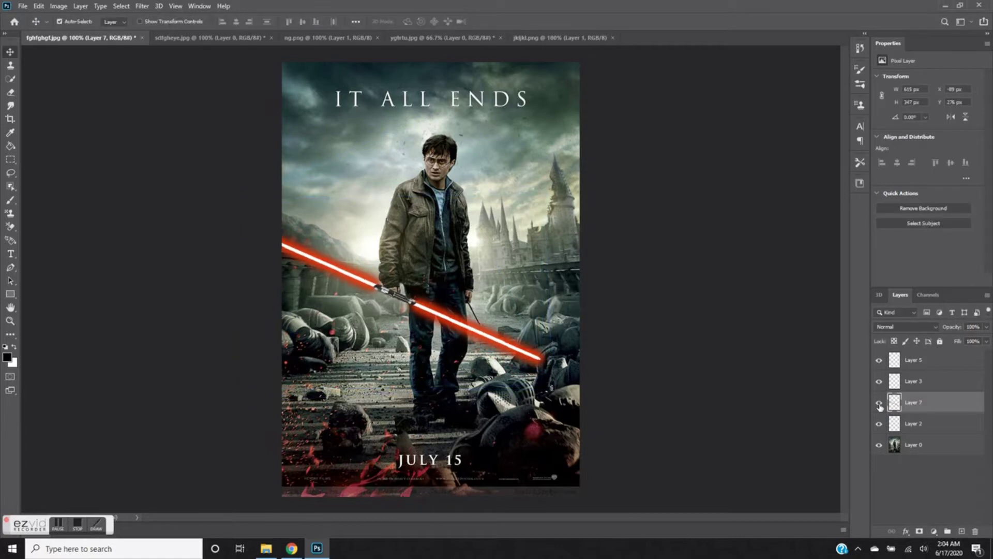
key("ctrl+plus")
key("ctrl+plus")
key("ctrl+minus")
key("ctrl+minus")
left_click_drag(462, 317, 462, 322)
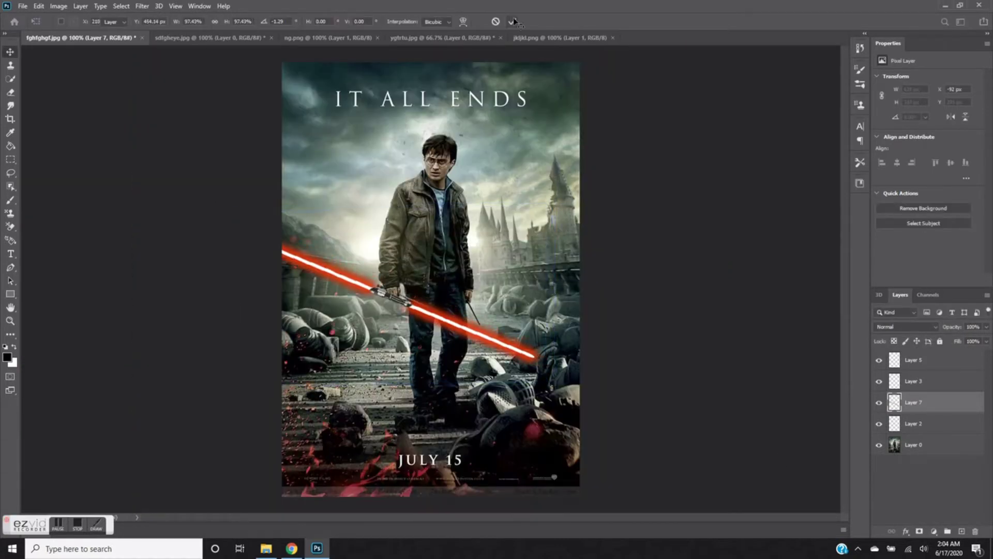
key("ctrl+plus")
key("ctrl+plus")
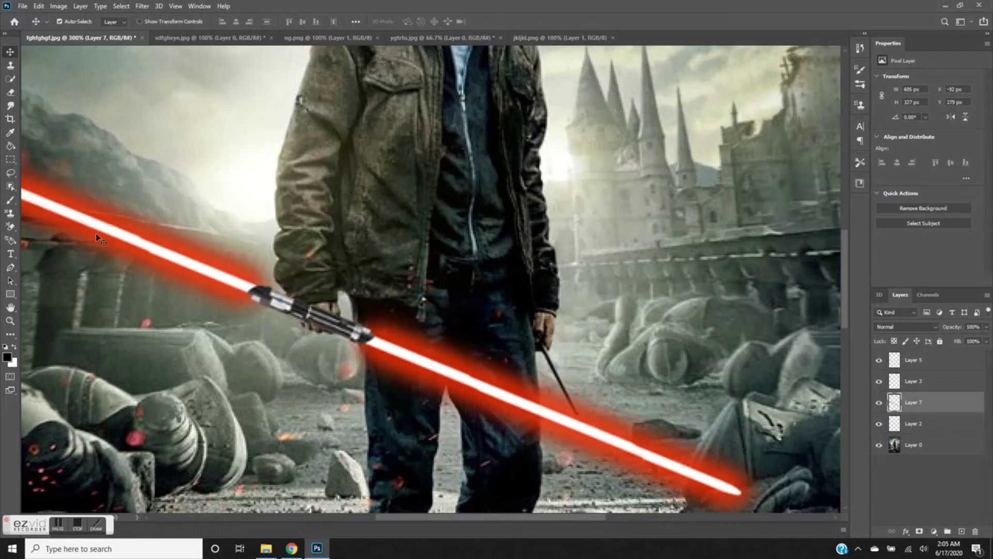
- Erase the saber over Harry's fingers at lowered opacity, then restore Layer 7 to 100%
key("e")
left_click_drag(987, 327, 953, 339)
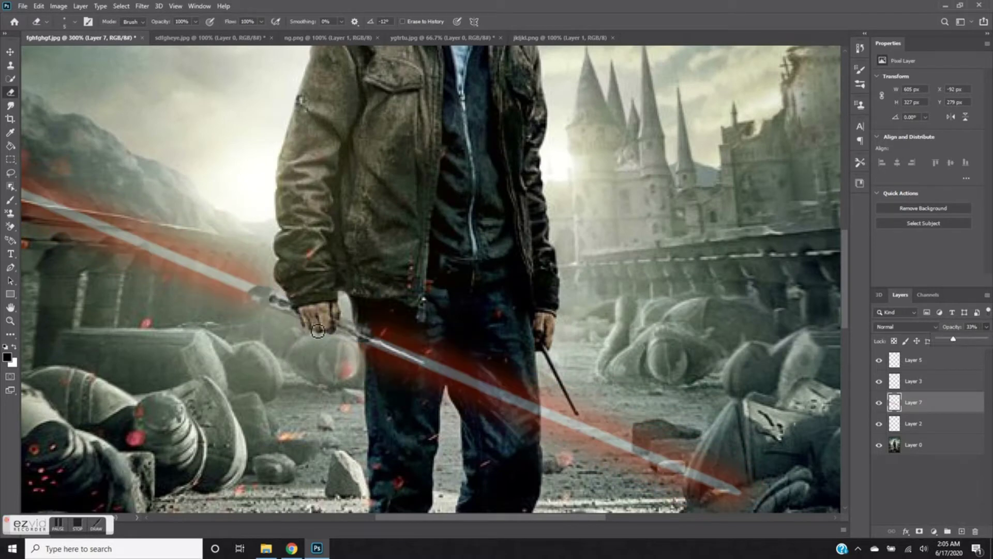
key("ctrl+z")
left_click(10, 58)
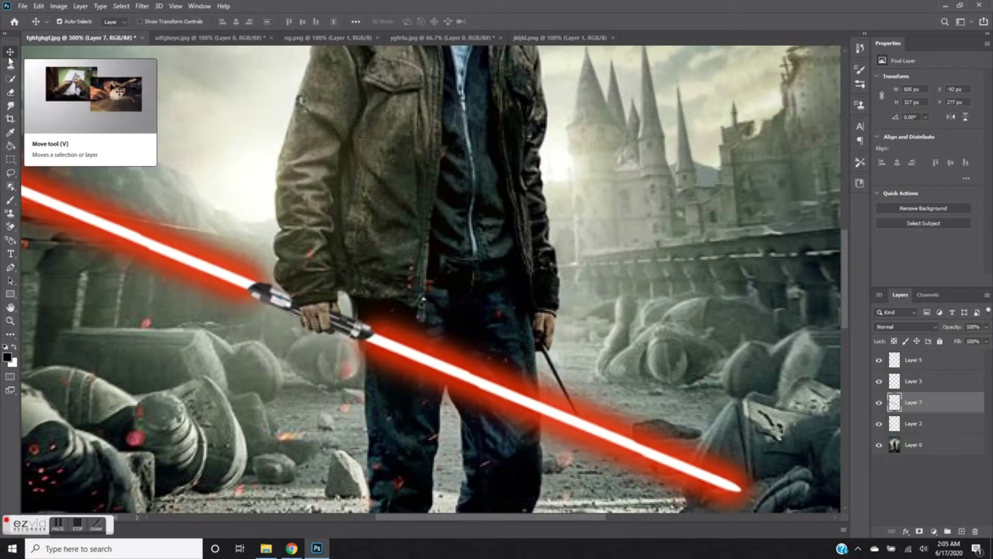
key("e")
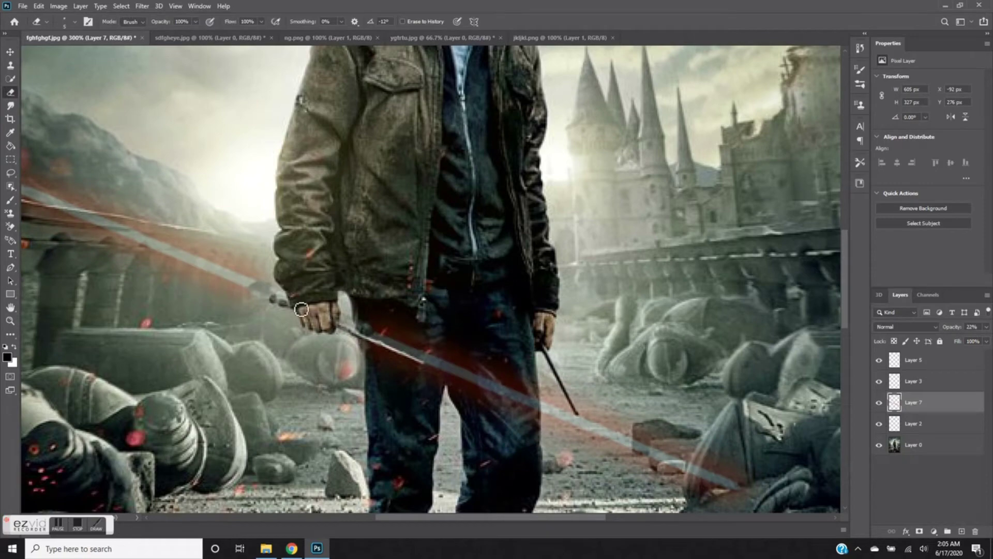
left_click_drag(951, 340, 985, 340)
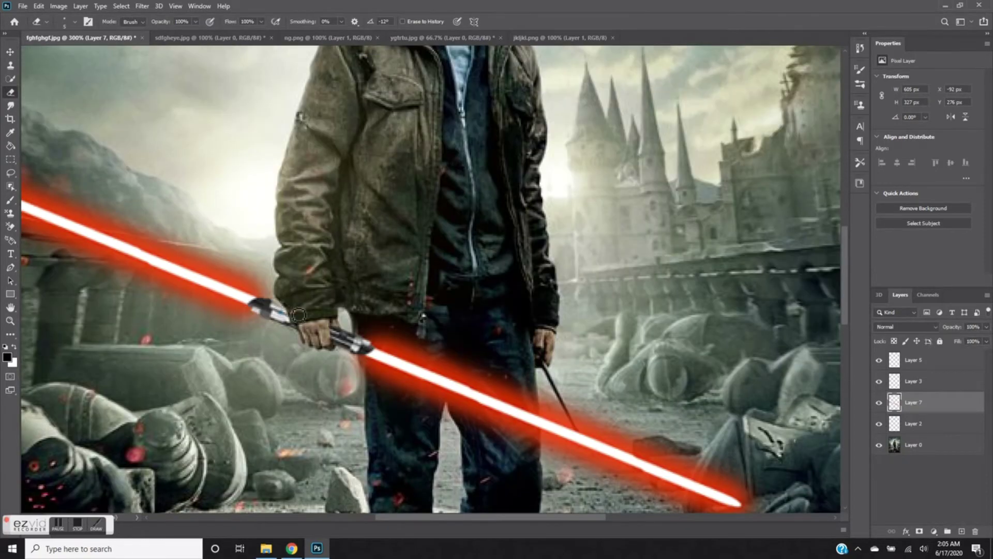
- Clone Stamp background pixels on Layer 0 to remove the wand near the blade
key("ctrl+minus")
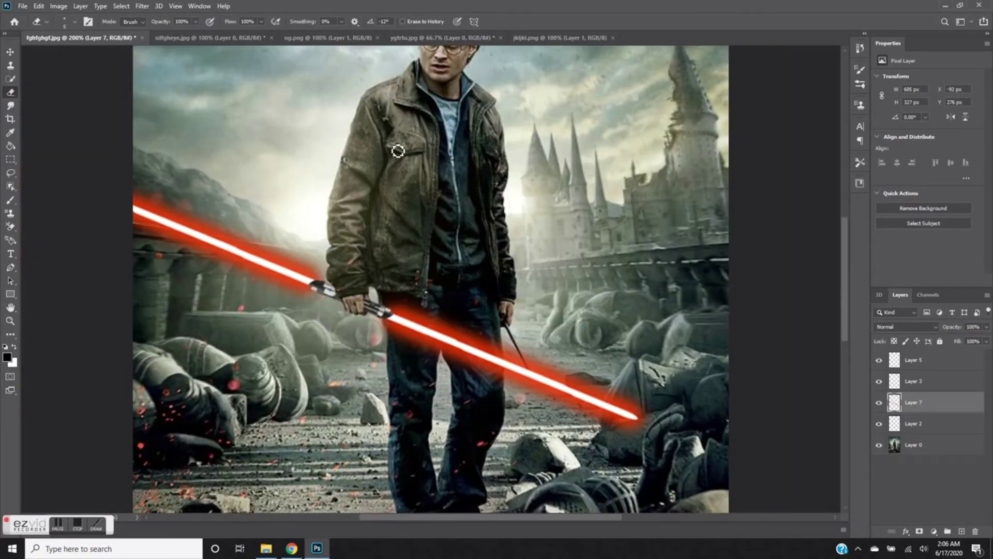
key("ctrl+plus")
key("ctrl+plus")
key("alt+bracketleft")
key("alt+bracketleft")
left_click(10, 65)
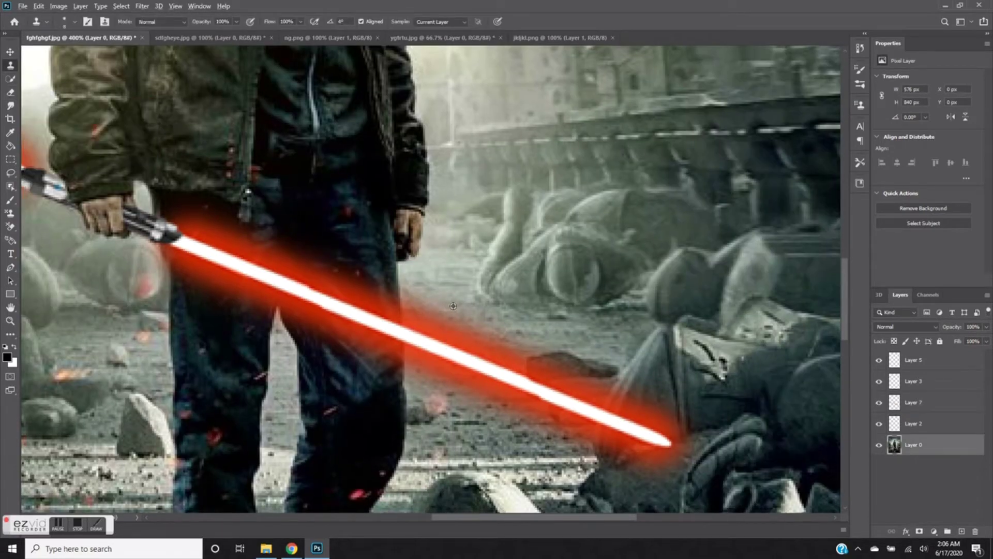
scroll(432, 273, "up", 2)
scroll(432, 273, "down", 2)
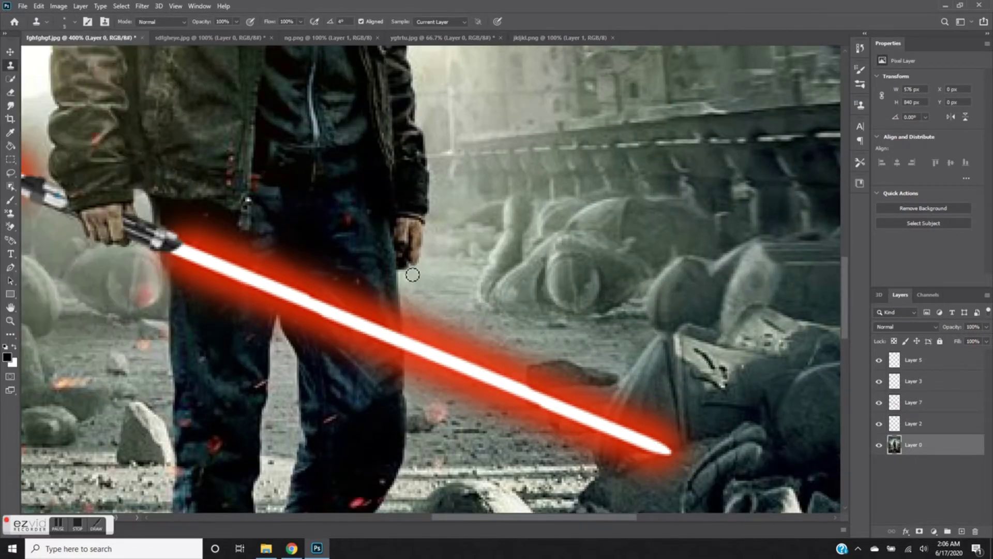
key("ctrl+0")
key("w")
left_click(440, 37)
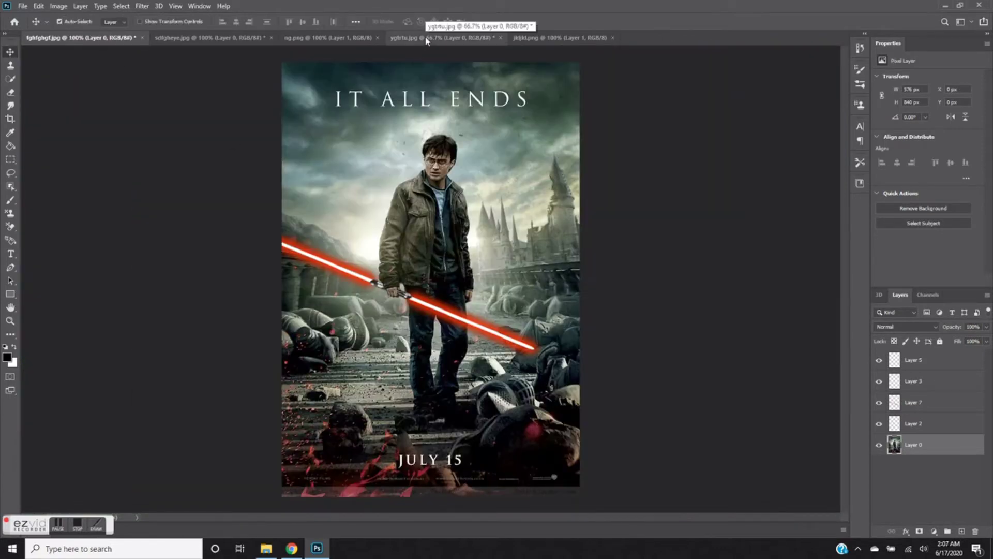
- Copy the stormtrooper helmet into the poster, scaled down onto the rubble by Harry's boots
left_click_drag(551, 229, 365, 127)
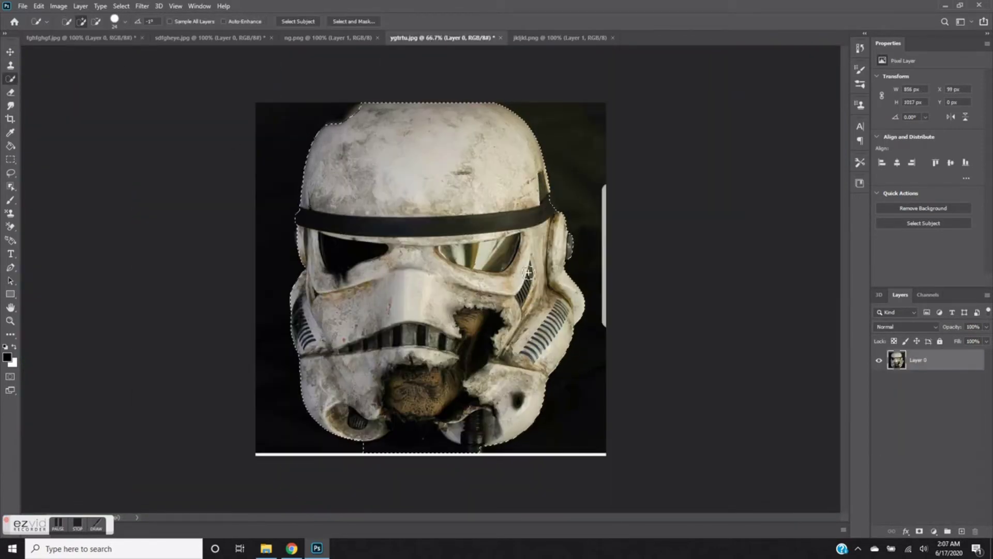
key("ctrl+c")
left_click(80, 38)
key("ctrl+v")
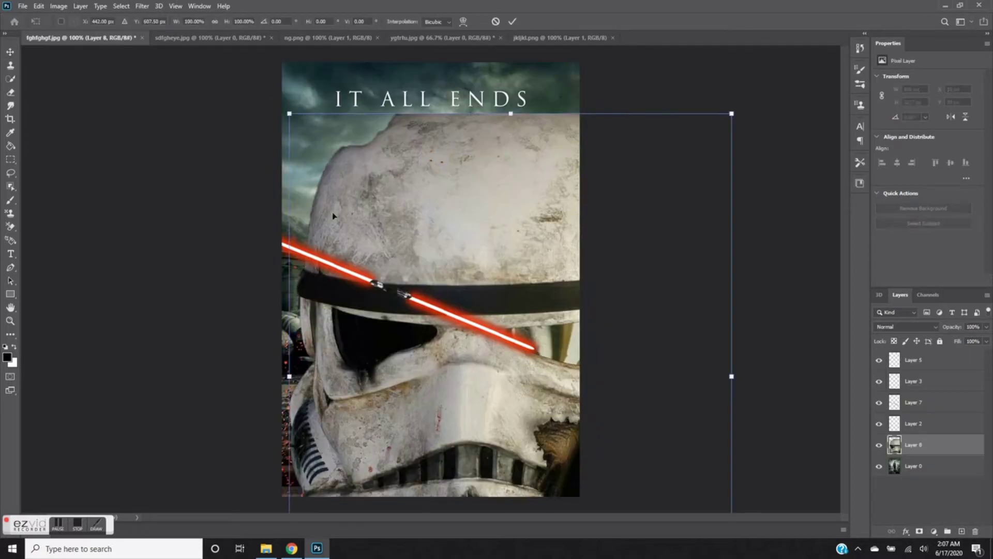
key("ctrl+t")
mouse_move(437, 458)
left_mouse_down()
mouse_move(444, 124)
mouse_move(489, 393)
left_mouse_up()
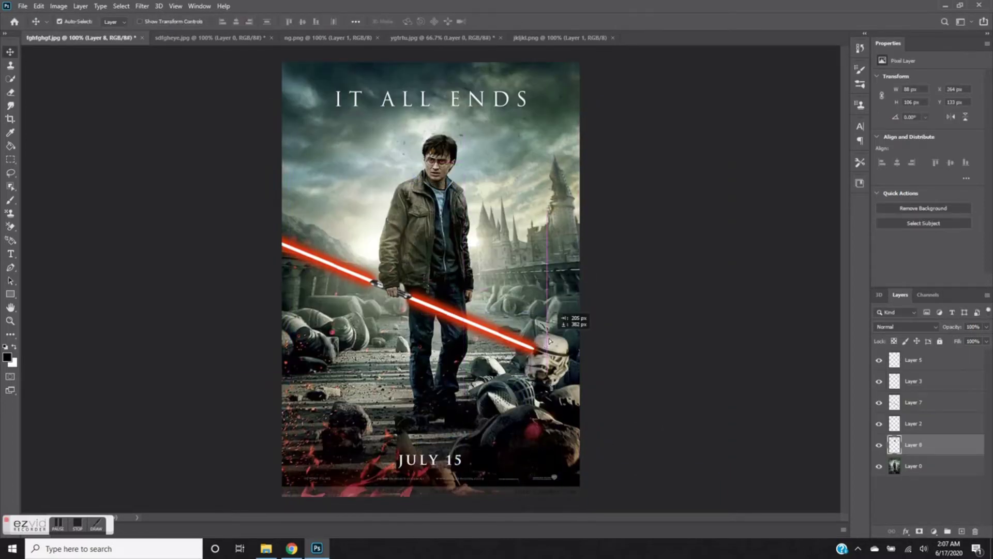
left_click(514, 23)
key("ctrl+plus")
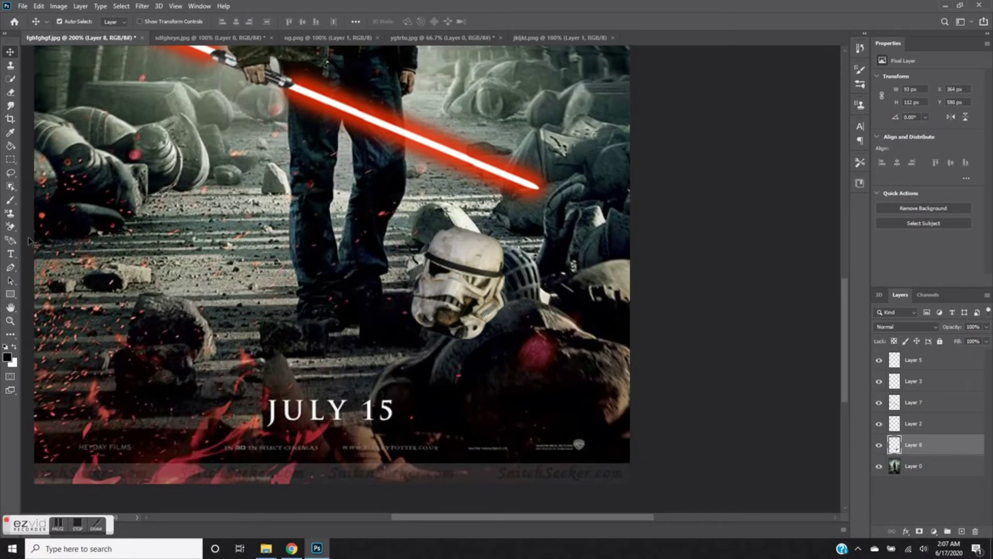
- Darken the helmet with Brightness/Contrast at -34 brightness and 48 contrast
key("e")
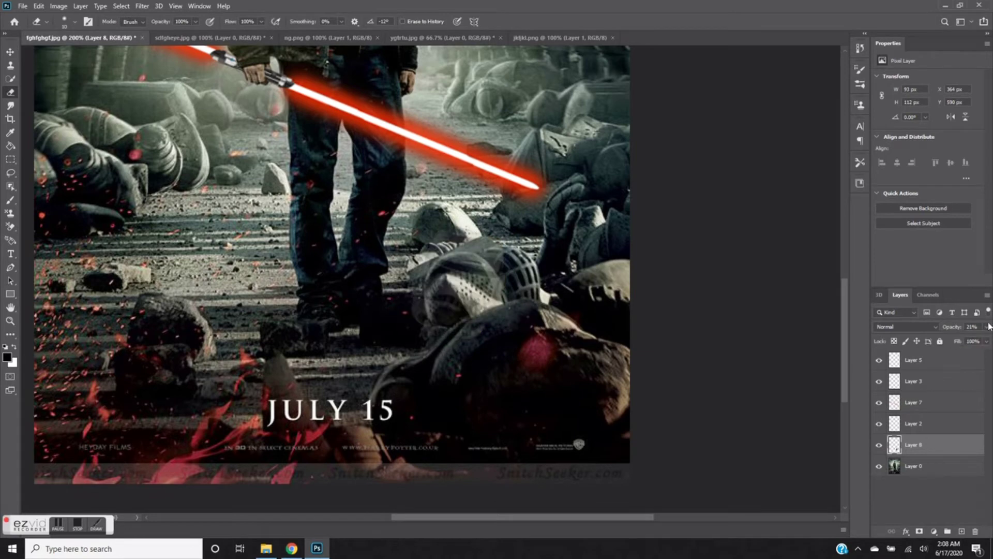
left_click_drag(989, 326, 990, 331)
key("i")
left_click(59, 5)
left_click(197, 33)
mouse_move(713, 161)
left_mouse_down()
mouse_move(754, 162)
mouse_move(719, 137)
left_mouse_up()
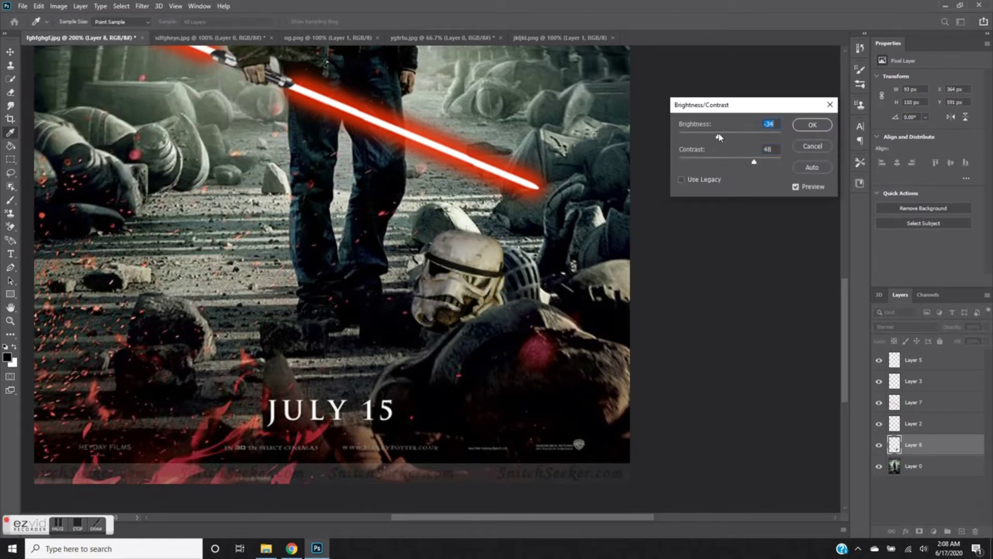
key("Return")
- Duplicate the helmet layer and merge the copy back into it
key("e")
scroll(112, 239, "up", 2)
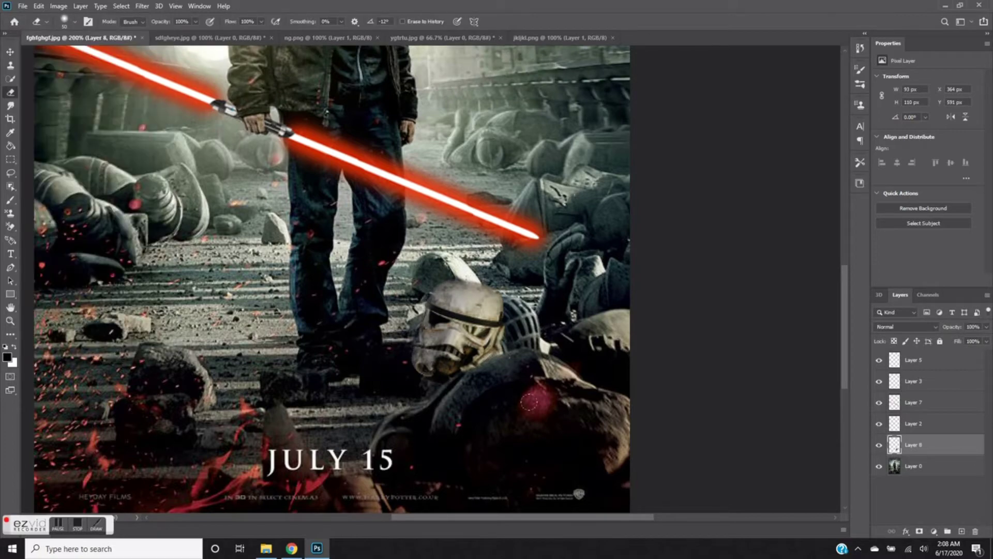
right_click(913, 444)
left_click(885, 55)
key("Return")
scroll(455, 321, "up", 5)
right_click(913, 444)
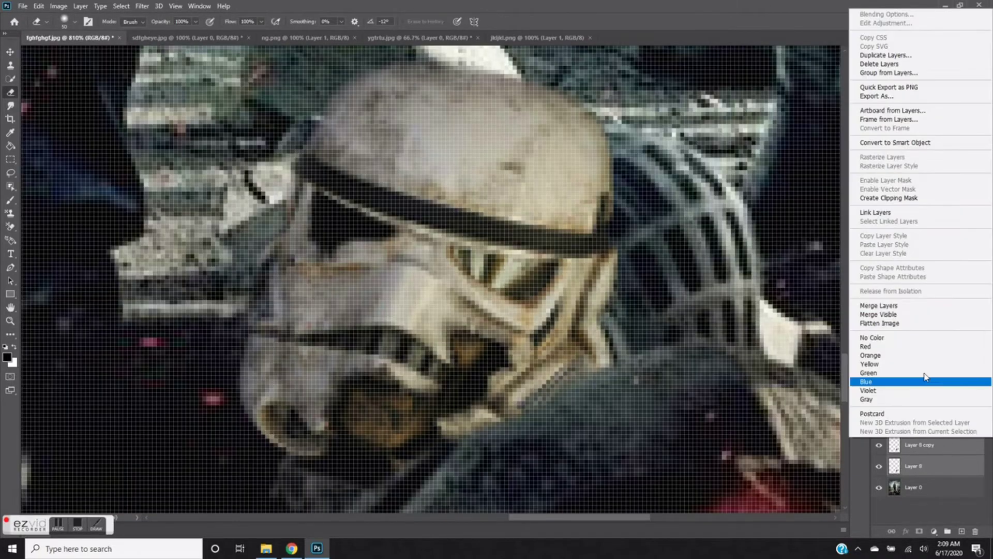
left_click(879, 306)
scroll(430, 280, "down", 3)
- Erase the helmet's edges into the rubble with a roughly 16 px eraser
left_click(75, 21)
left_click_drag(67, 56, 47, 56)
key("Return")
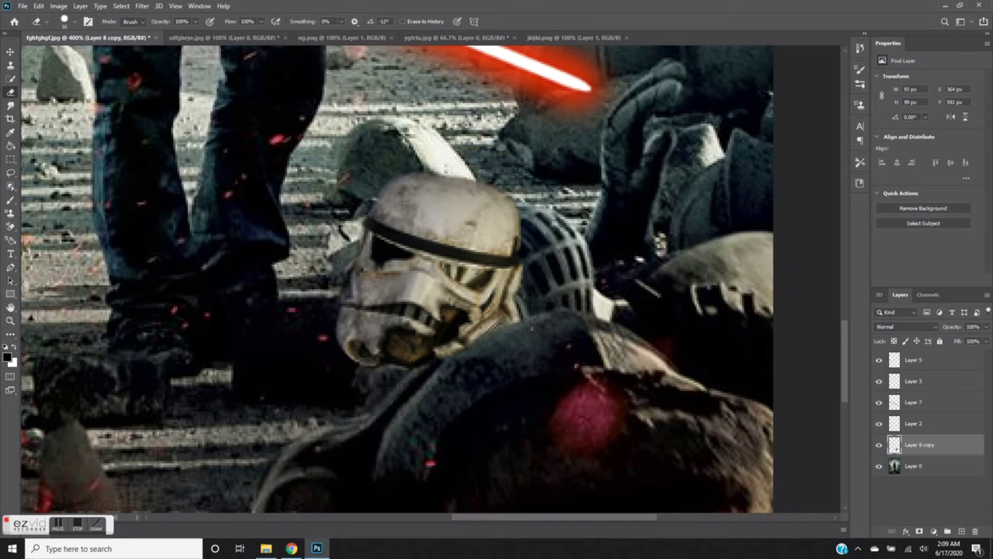
scroll(542, 340, "down", 1)
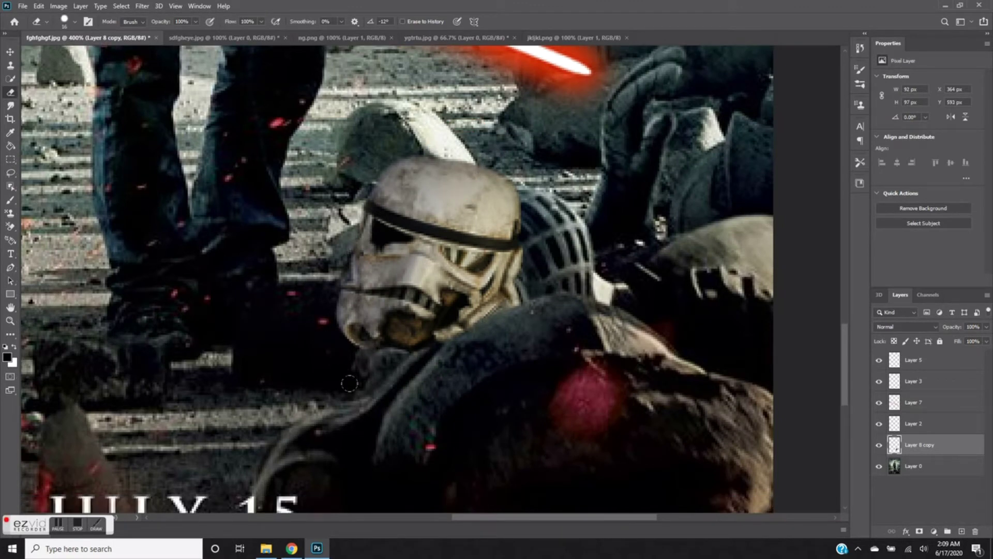
scroll(350, 354, "up", 1)
scroll(350, 354, "down", 3)
scroll(350, 354, "down", 1)
key("bracketright")
key("bracketright")
key("bracketright")
key("bracketleft")
key("bracketleft")
key("bracketleft")
key("ctrl+minus")
key("ctrl+minus")
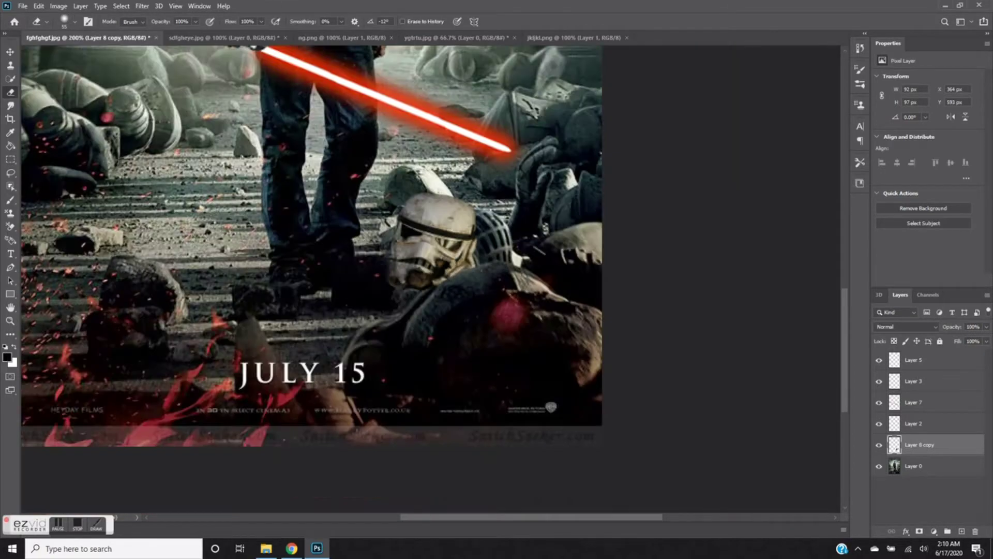
key("ctrl+minus")
left_click(573, 37)
- Quick-select the Star Destroyer in jkljkl.png and place it flipped and shrunk at the poster's upper left
key("w")
left_click_drag(489, 240, 498, 259)
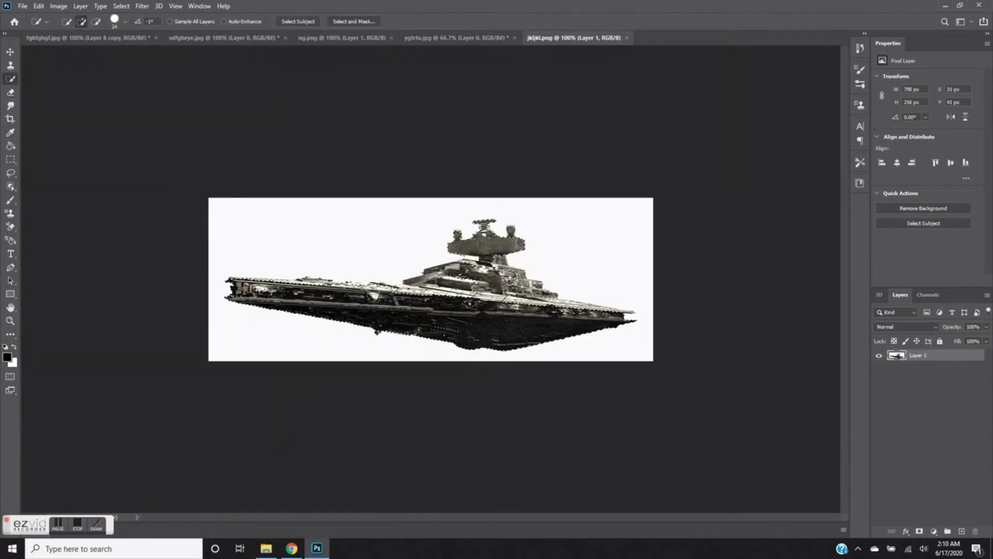
key("alt")
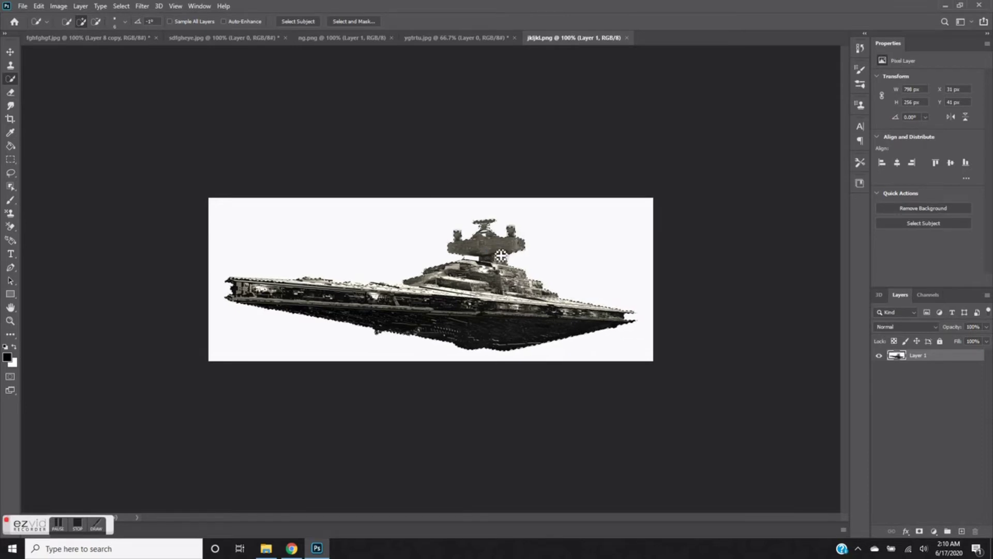
key("v")
mouse_move(481, 261)
left_mouse_down()
mouse_move(607, 115)
mouse_move(262, 170)
mouse_move(357, 129)
left_mouse_up()
key("Return")
key("ctrl+plus")
key("e")
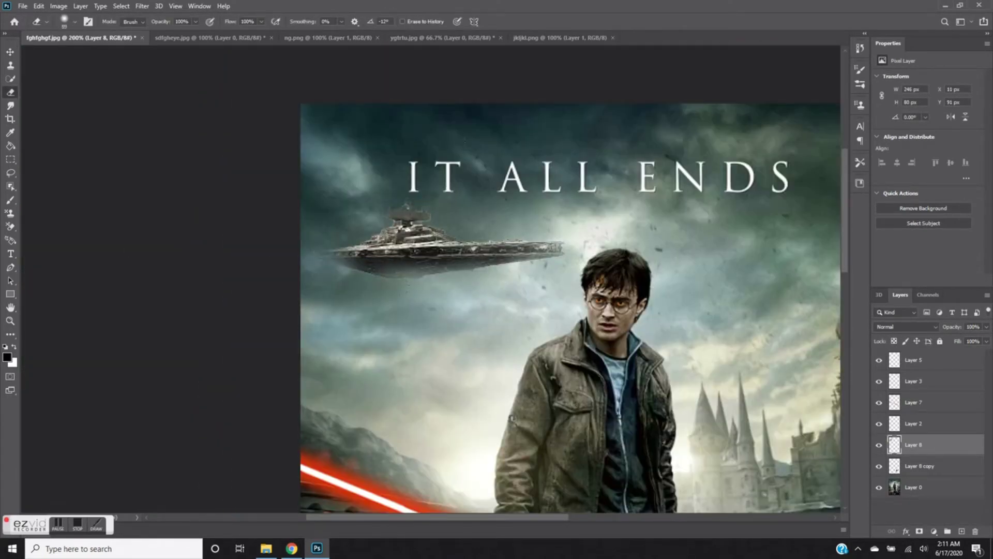
- Soften the ship with a slight Gaussian Blur and a little Add Noise
left_click(143, 6)
left_click(300, 185)
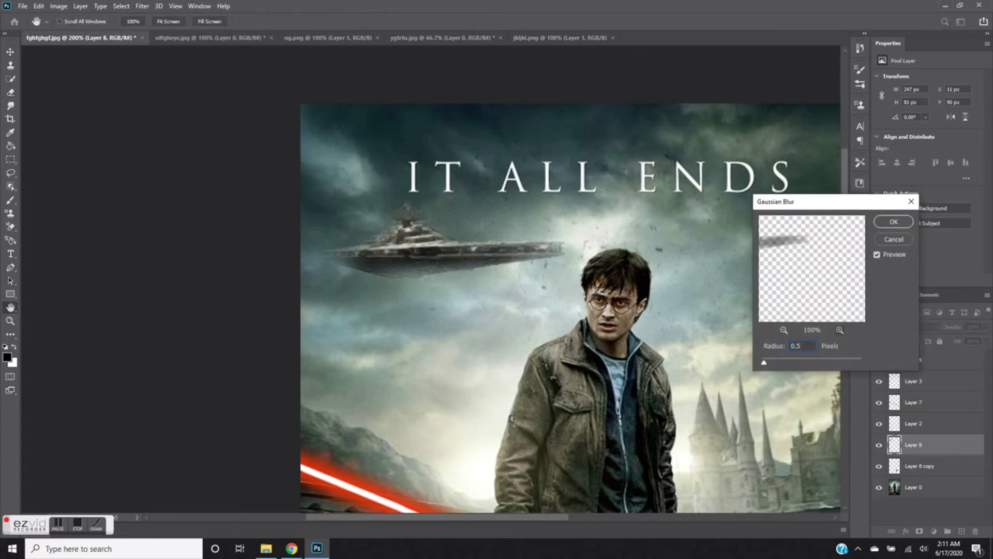
left_click(894, 222)
left_click(142, 6)
left_click(300, 184)
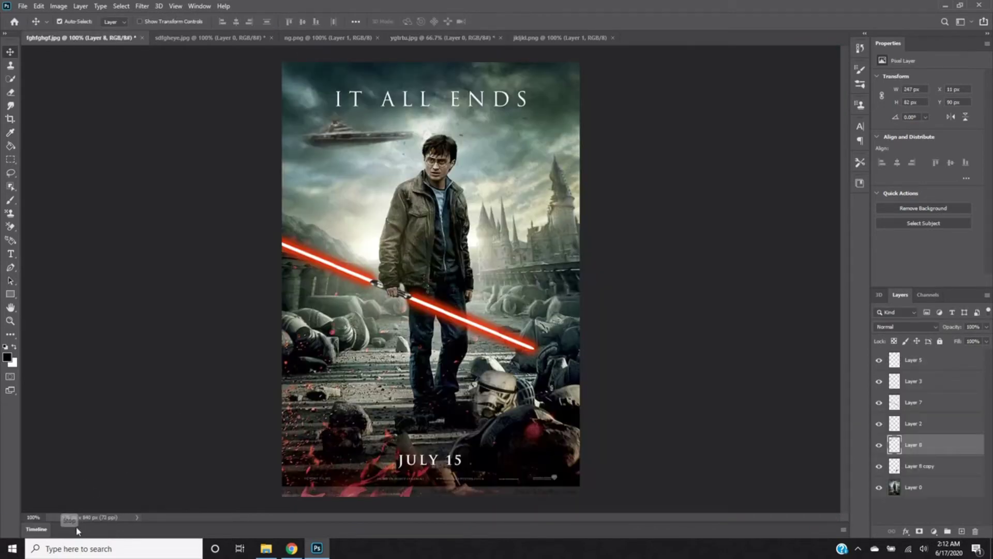
- Place the explosion image as Layer 9 over the right-hand castle at reduced opacity
left_click(222, 38)
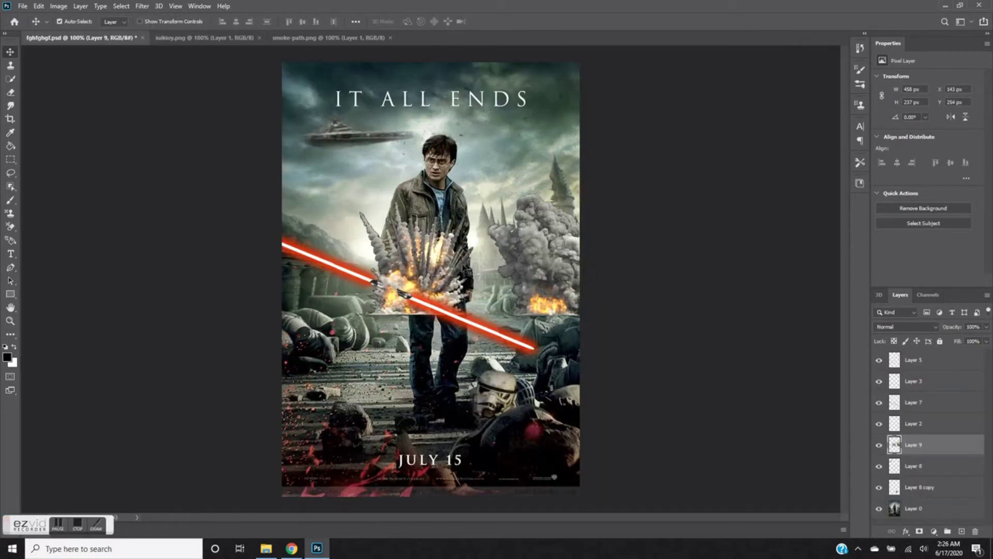
left_click(22, 6)
left_click(36, 122)
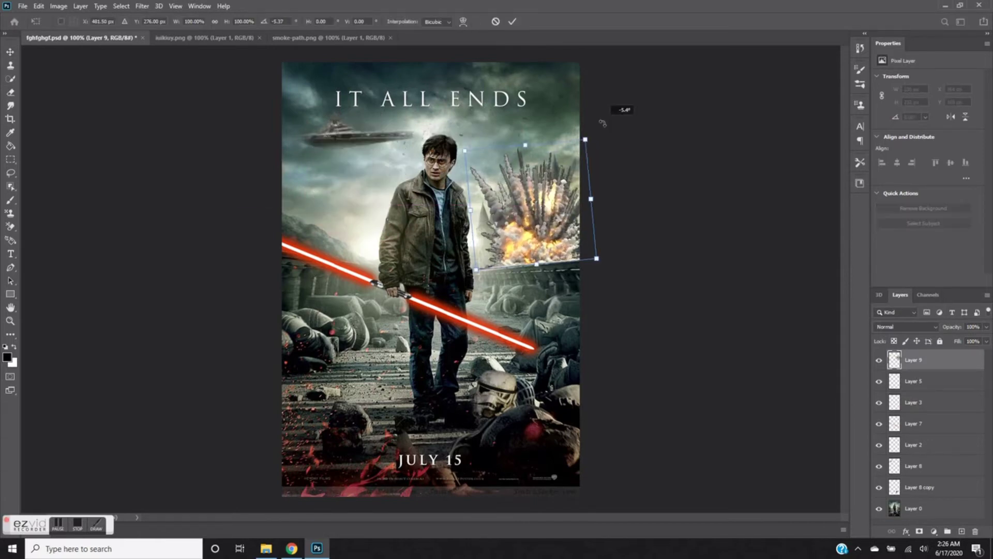
left_click(879, 361)
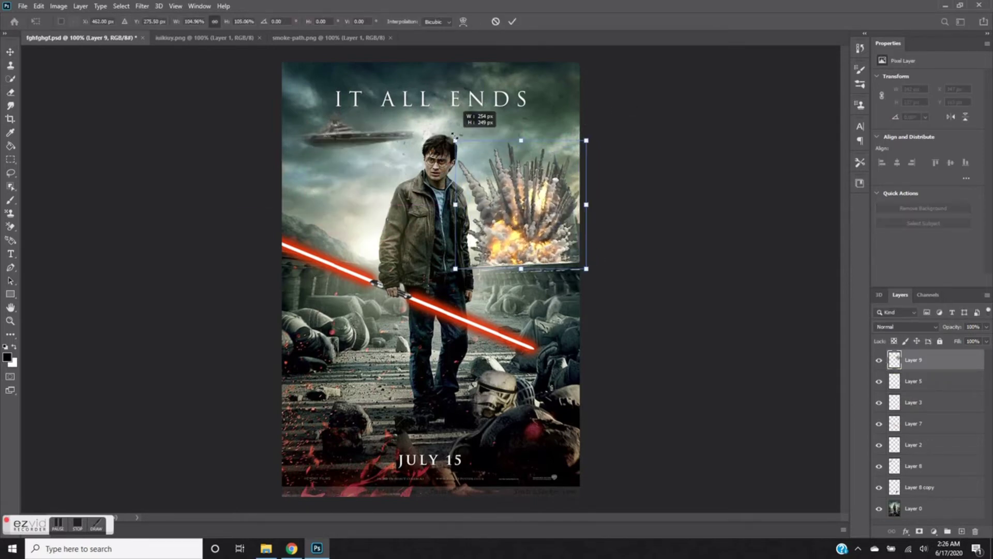
scroll(590, 155, "up", 1)
left_click_drag(454, 289, 479, 289)
key("1")
key("3")
- Erase the explosion's lower edges into the castle towers with a 16 px eraser, restoring 100% opacity
key("e")
left_click(75, 21)
key("Return")
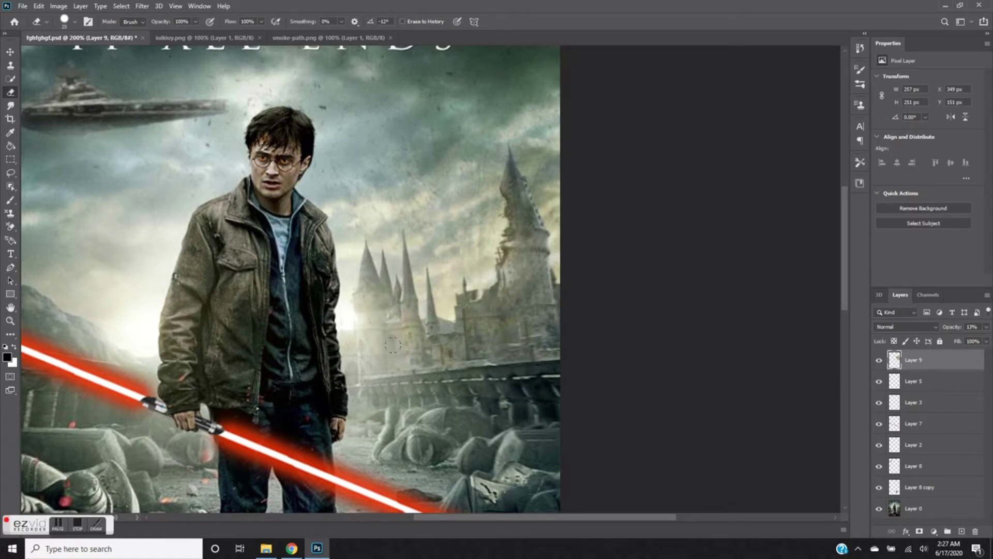
key("0")
left_click_drag(372, 387, 496, 386)
key("3")
key("2")
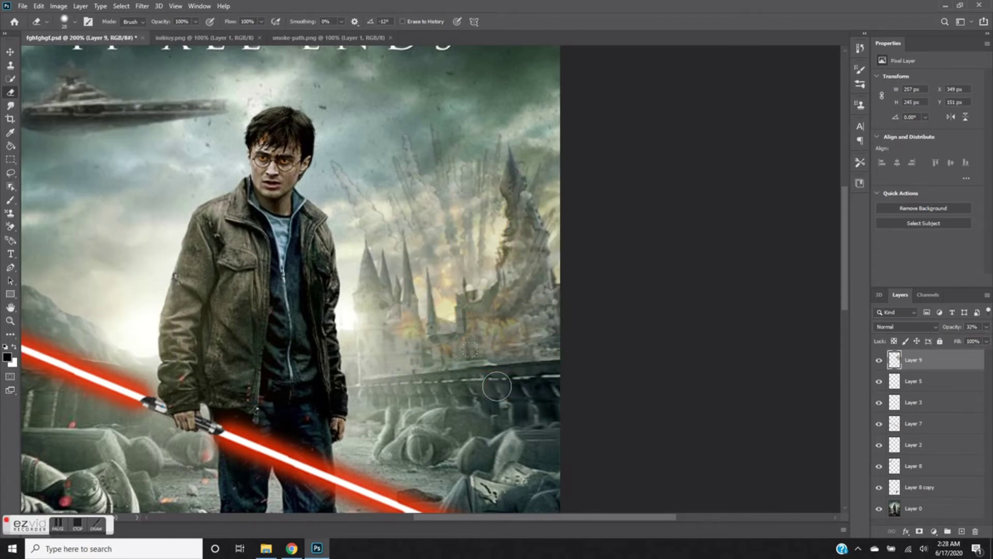
left_click(75, 22)
left_click(512, 181)
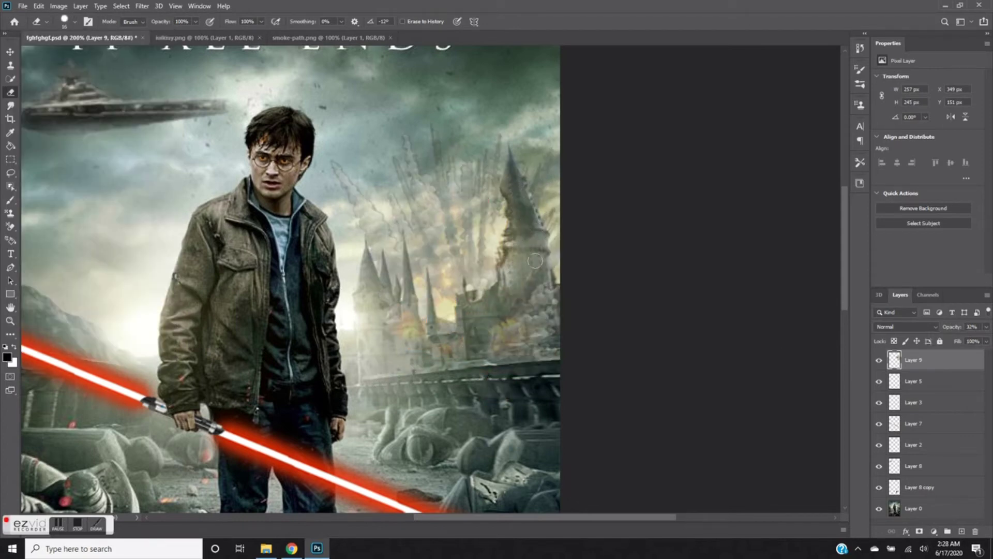
left_click_drag(470, 361, 535, 317)
left_click_drag(985, 339, 985, 338)
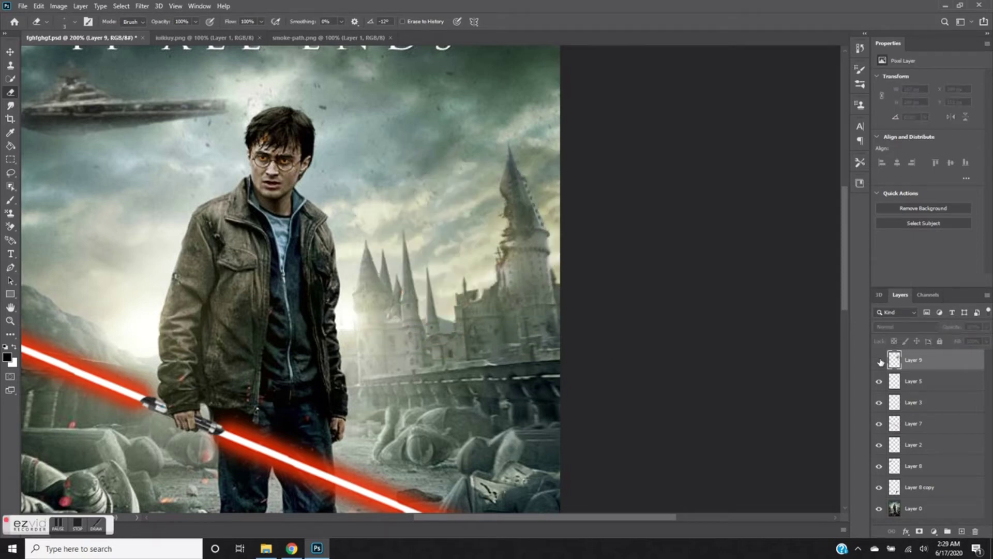
left_click(142, 5)
mouse_move(148, 123)
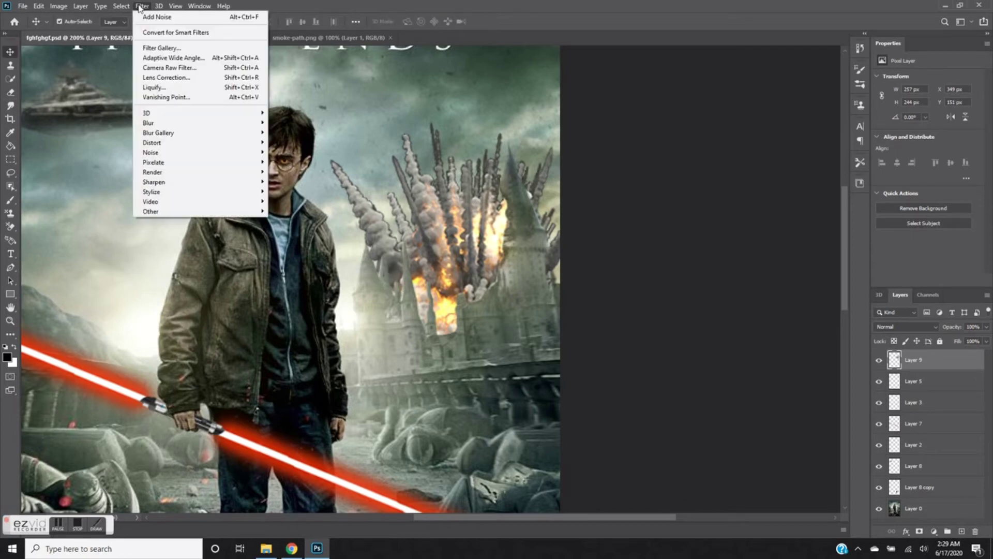
- Soften the castle explosion on Layer 9 with a slight Gaussian Blur
left_click(295, 162)
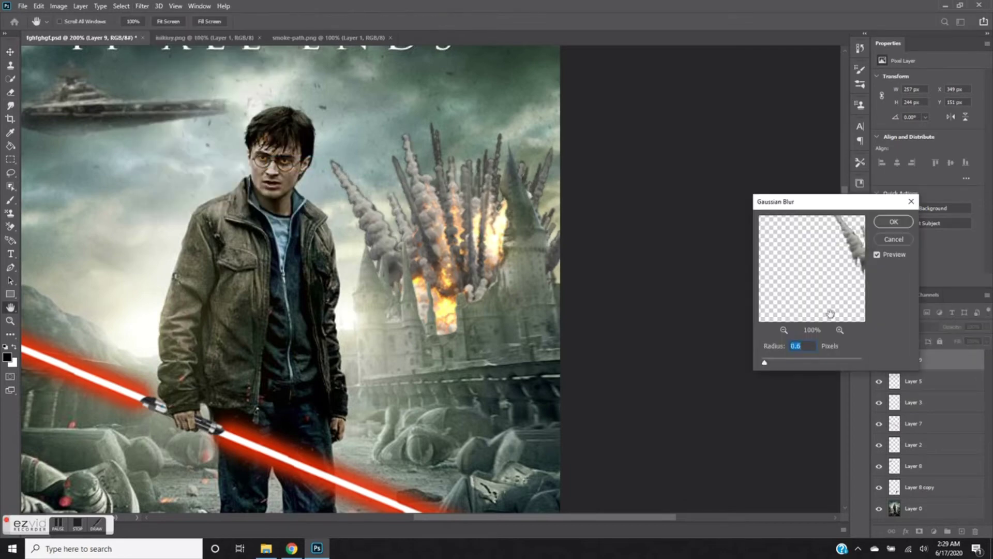
left_click(911, 201)
key("e")
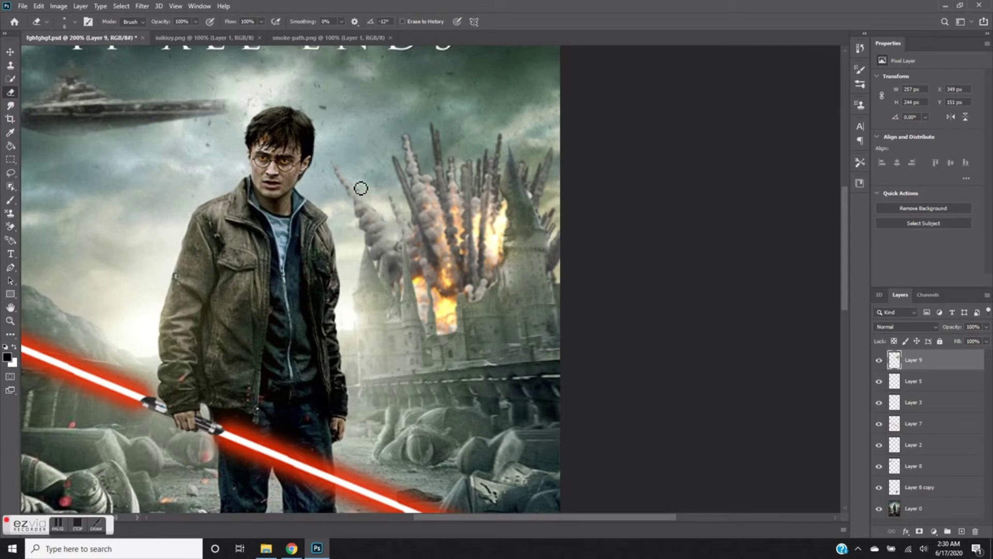
scroll(422, 130, "down", 3)
scroll(566, 197, "up", 1)
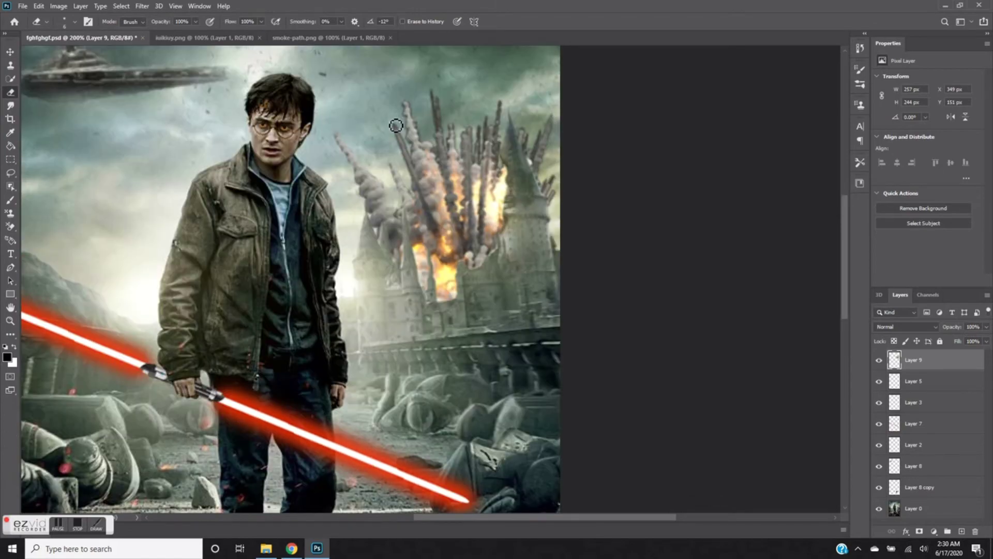
scroll(429, 155, "up", 1)
scroll(436, 222, "up", 3)
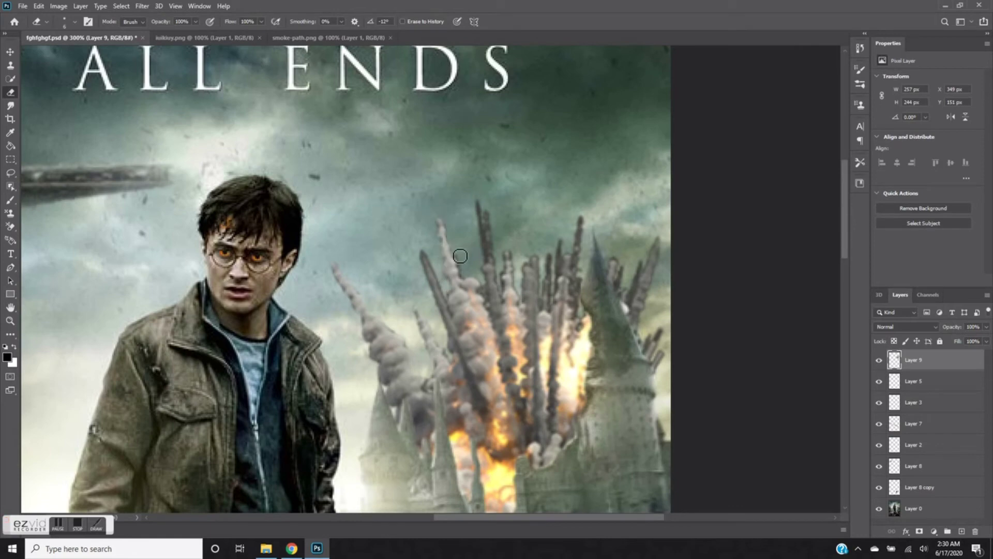
scroll(539, 263, "down", 2)
scroll(695, 288, "down", 2)
key("v")
key("ctrl+1")
- Tone down the explosion with Brightness/Contrast set to -11 and -30
left_click(58, 7)
key("ctrl+u")
key("Return")
left_click(58, 6)
left_click(186, 32)
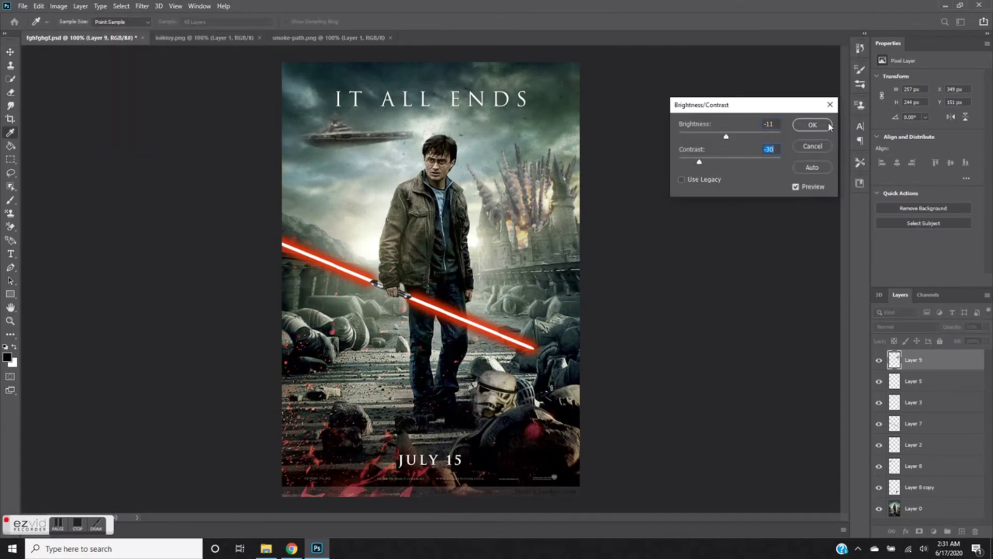
left_click(812, 125)
- Bring in the smoke-trail image and shrink it into place above the figure's head
left_click(329, 38)
left_click_drag(424, 306, 446, 155)
key("ctrl+plus")
key("ctrl+plus")
key("ctrl+t")
mouse_move(748, 372)
left_mouse_down()
mouse_move(566, 328)
mouse_move(468, 218)
left_mouse_up()
key("Return")
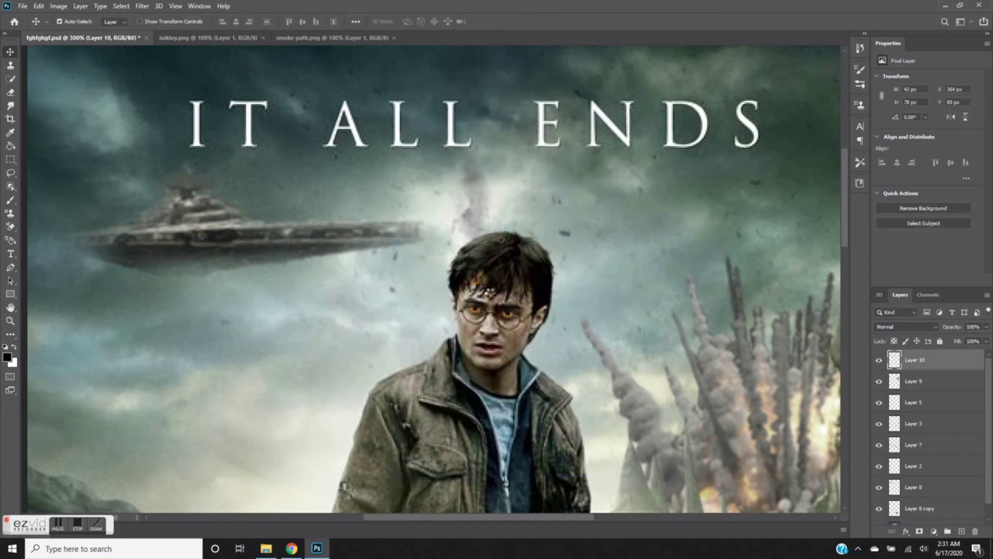
- Revert the poster to its last save, then clone sky over the IT ALL ENDS title letters
left_click(23, 6)
left_click(46, 122)
key("s")
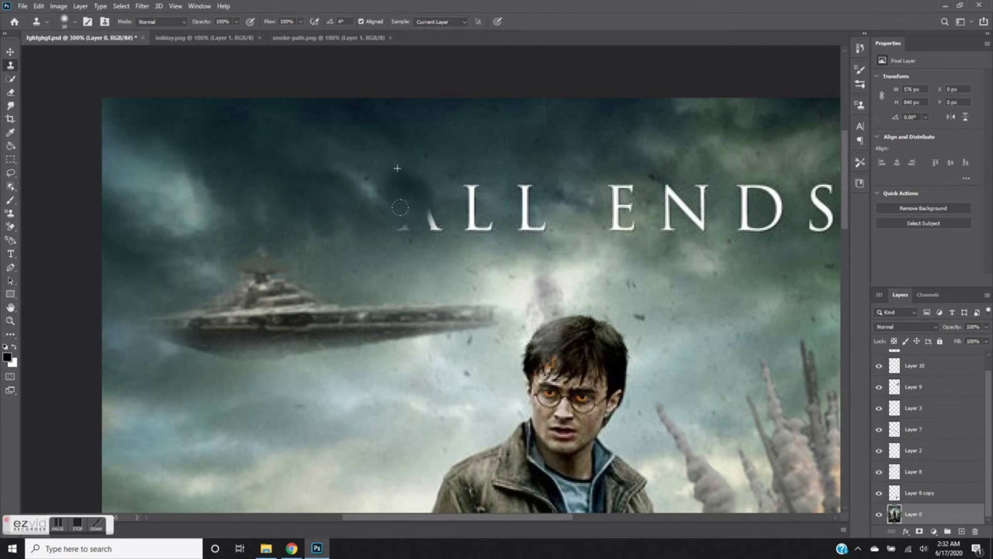
left_click_drag(401, 217, 442, 210)
scroll(430, 305, "right", 5)
mouse_move(556, 207)
left_mouse_down()
mouse_move(440, 255)
mouse_move(394, 207)
mouse_move(336, 212)
mouse_move(336, 227)
left_mouse_up()
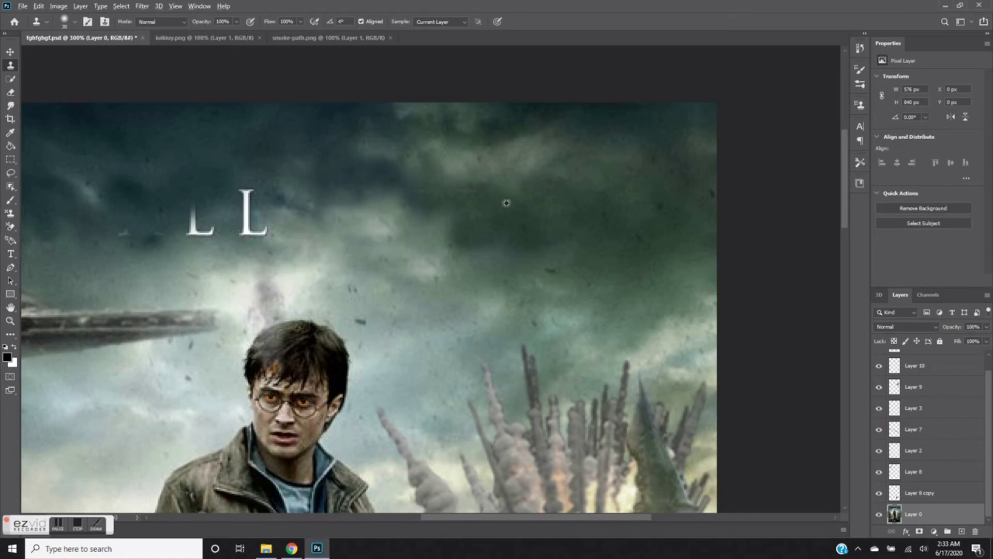
scroll(466, 192, "left", 4)
mouse_move(499, 185)
left_mouse_down()
mouse_move(497, 228)
mouse_move(437, 216)
left_mouse_up()
- Clone nearby background over the JULY 15 date's LY letters and 15 numerals
scroll(344, 100, "down", 2)
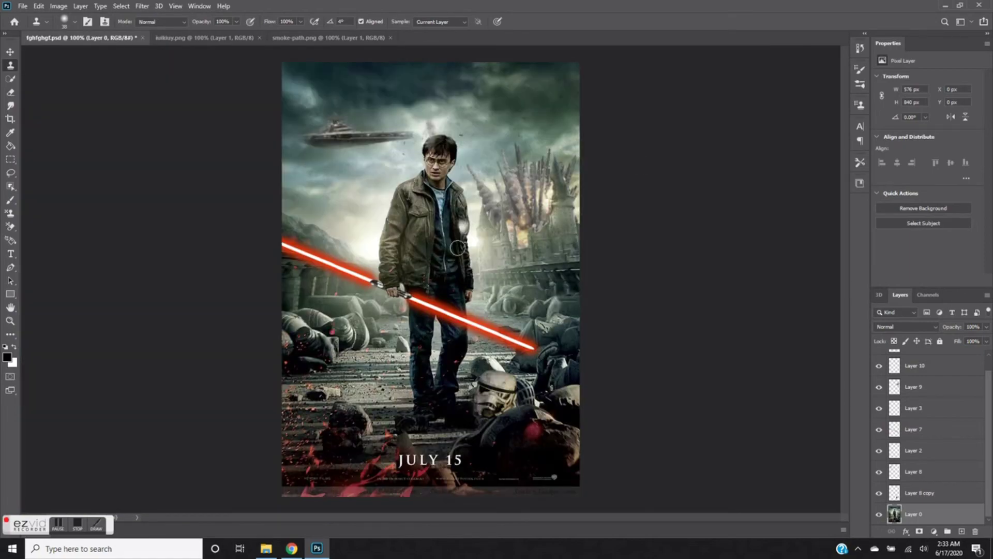
scroll(437, 486, "up", 2)
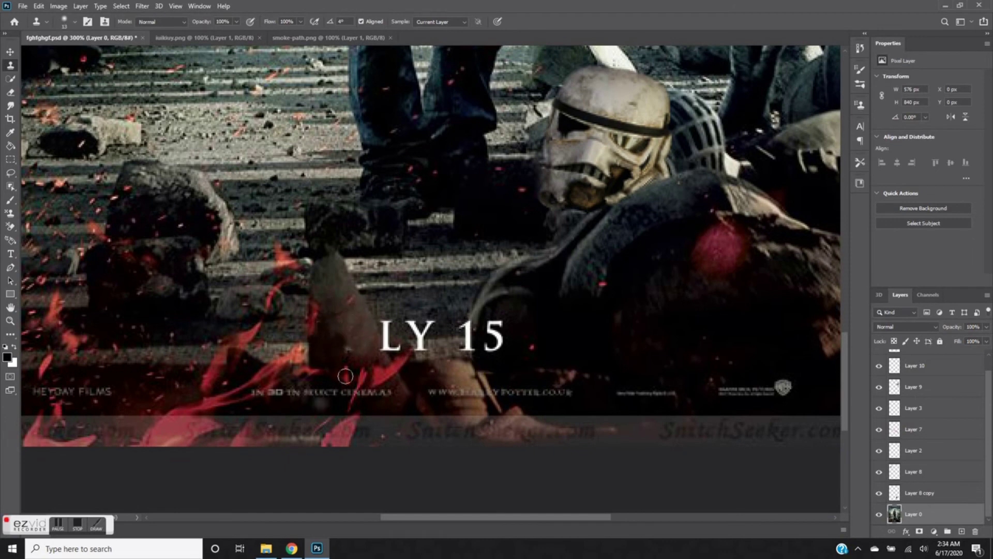
left_click(370, 310, "alt")
mouse_move(383, 335)
left_mouse_down()
mouse_move(430, 331)
mouse_move(422, 347)
left_mouse_up()
mouse_move(507, 296)
left_mouse_down()
mouse_move(435, 294)
mouse_move(426, 344)
mouse_move(394, 342)
mouse_move(413, 328)
left_mouse_up()
scroll(413, 328, "down", 3)
scroll(412, 328, "down", 3)
- Crop the poster to 576 × 738, trimming the bottom credits strip and a sliver of the top
key("c")
left_click_drag(431, 507, 437, 486)
left_click_drag(431, 73, 431, 104)
key("Return")
key("v")
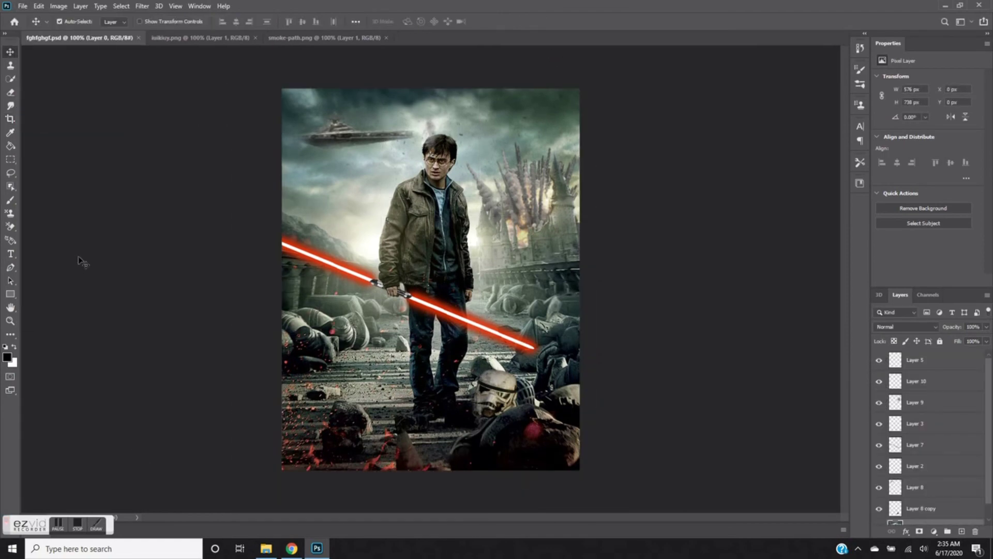